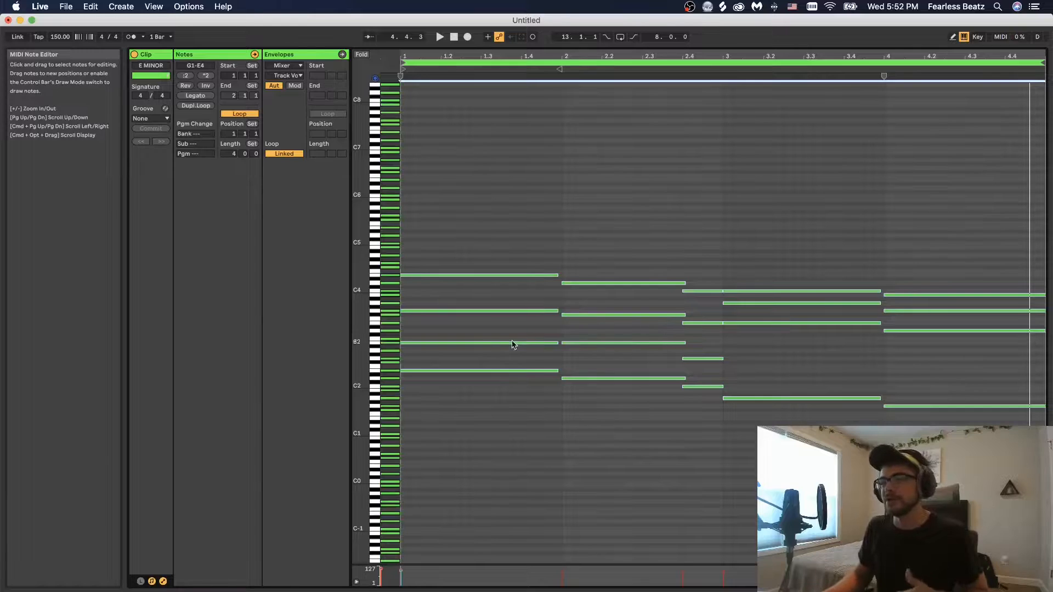
Highlight the inner notes of the chords one after another, from the B3 in bar 1 to the E3 in bar 3, and toggle playback
left_click_drag(470, 183, 526, 233)
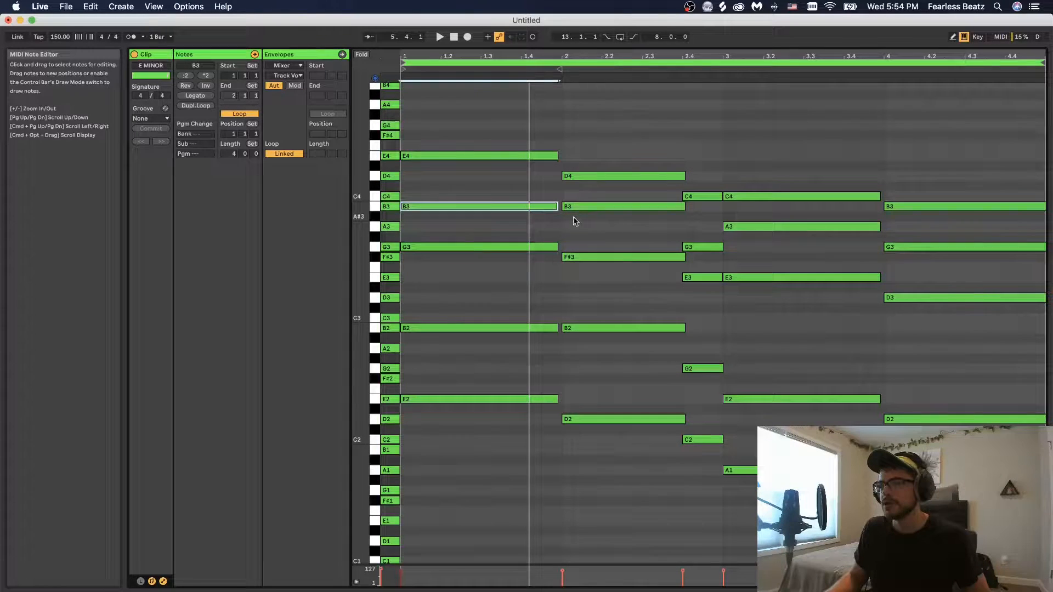
left_click_drag(582, 192, 597, 204)
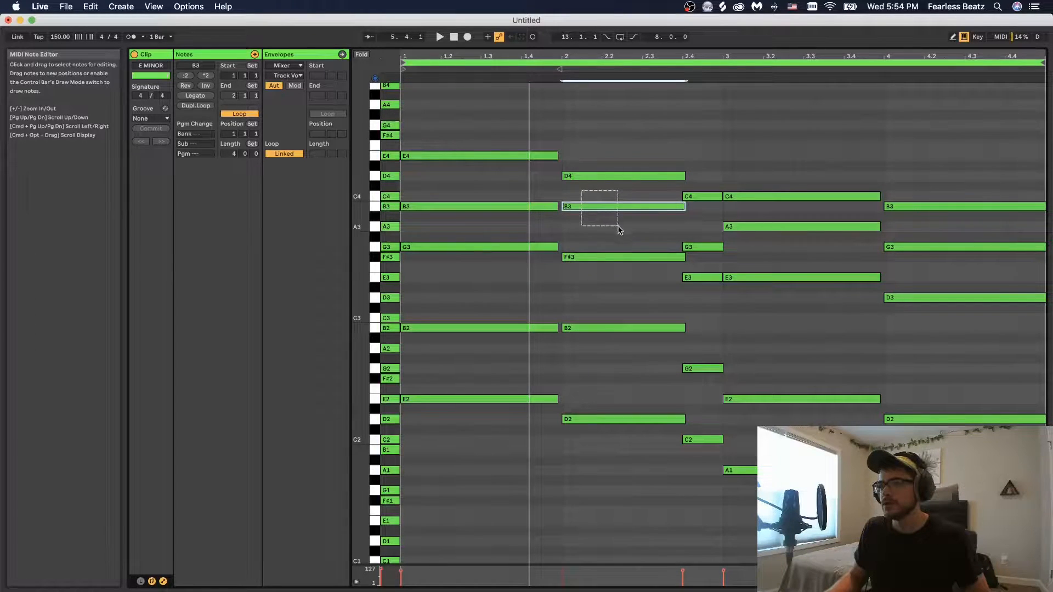
left_click_drag(696, 235, 709, 276)
left_click_drag(780, 253, 803, 297)
left_click(903, 278)
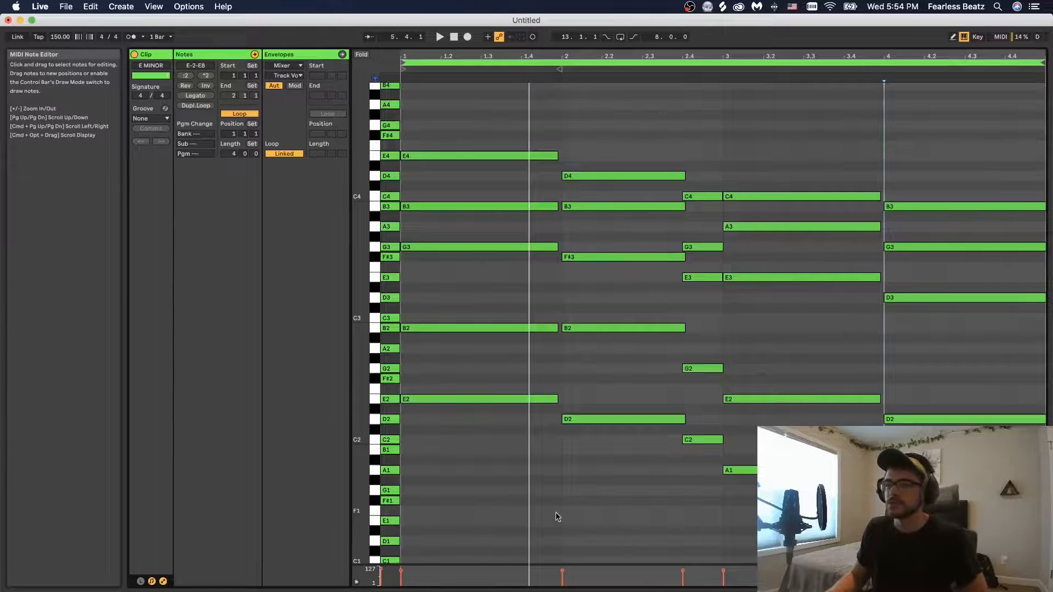
key("space")
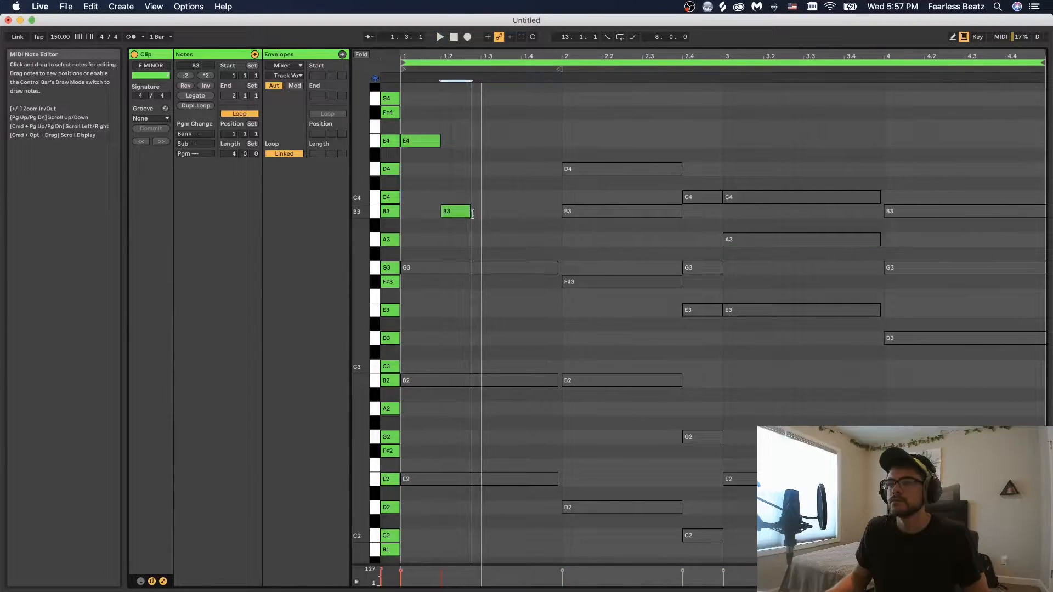
Lengthen the short B3 to beat 1.3, extend the bar 1 E3 to the following B3, and raise the C#4 in bar 2 to D4
left_click_drag(470, 212, 480, 212)
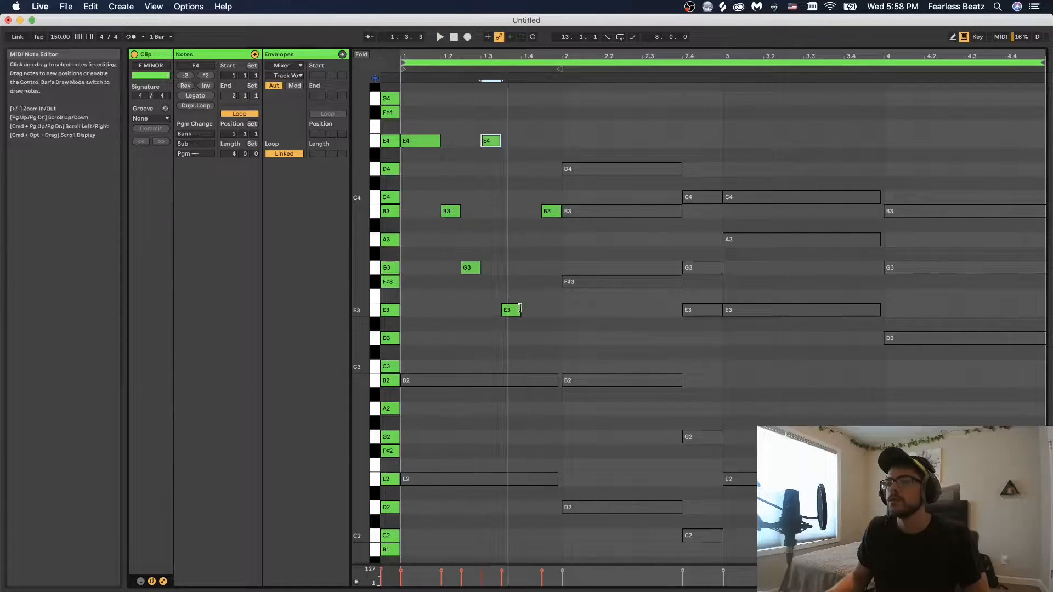
left_click_drag(519, 310, 537, 310)
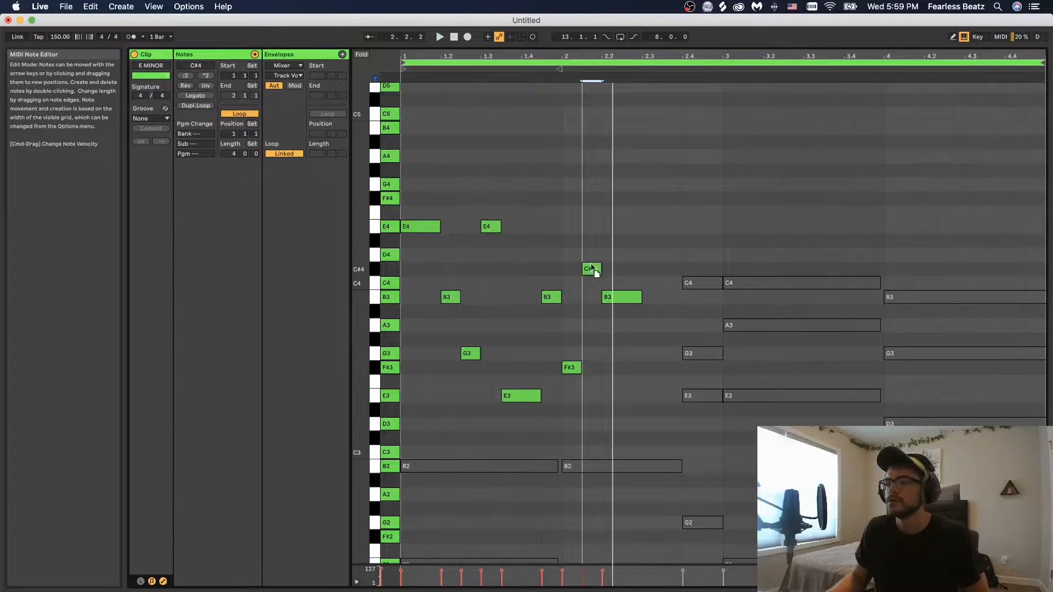
left_click_drag(591, 268, 591, 255)
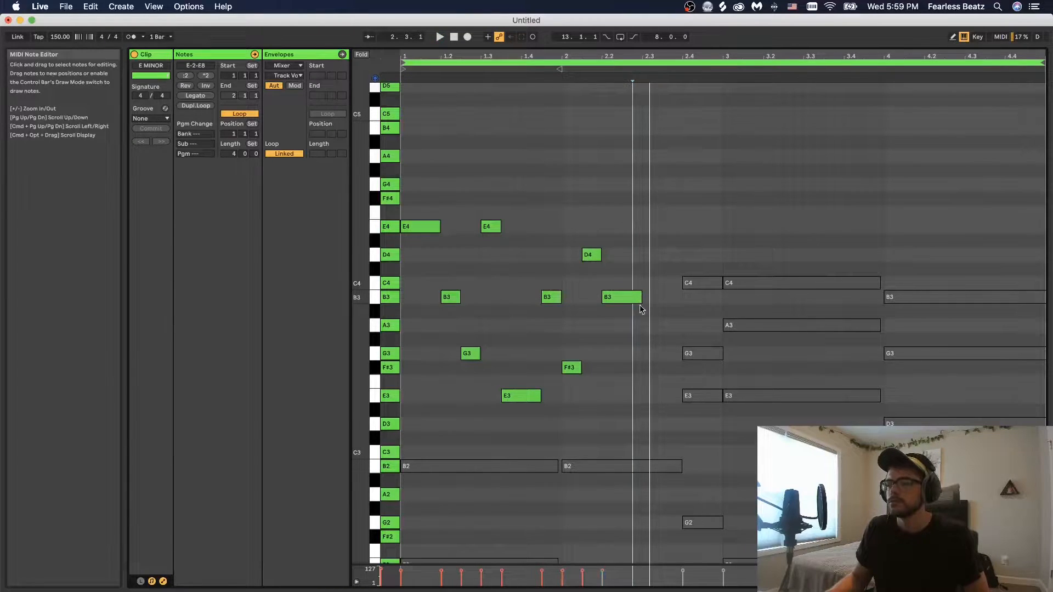
Replace the sustained G3 at beat 2.4 with a short G3 right behind the C4 and play the melody back
double_click(712, 297)
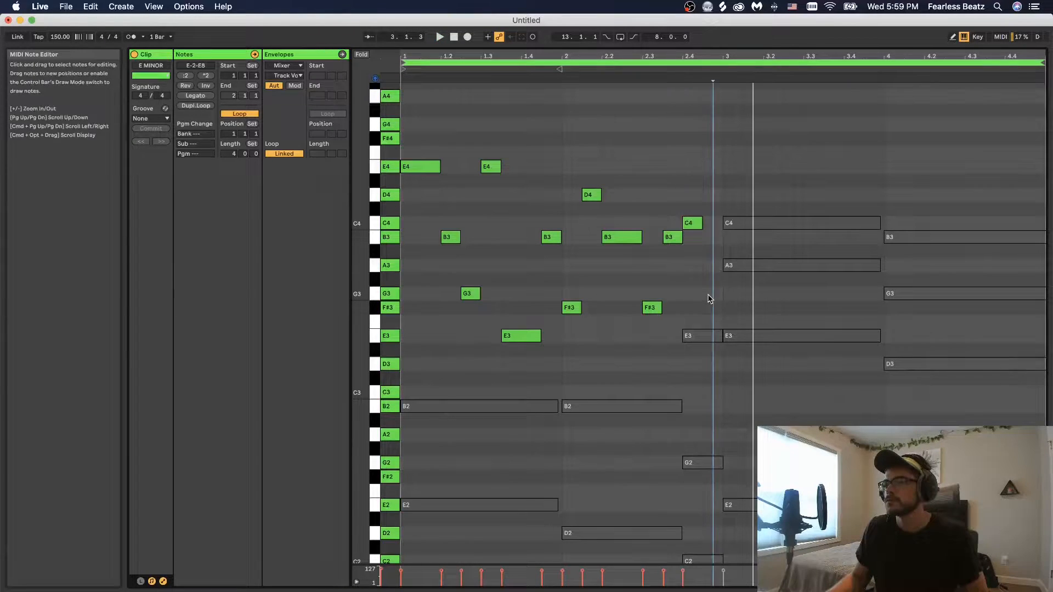
double_click(712, 296)
key("space")
left_click(734, 315)
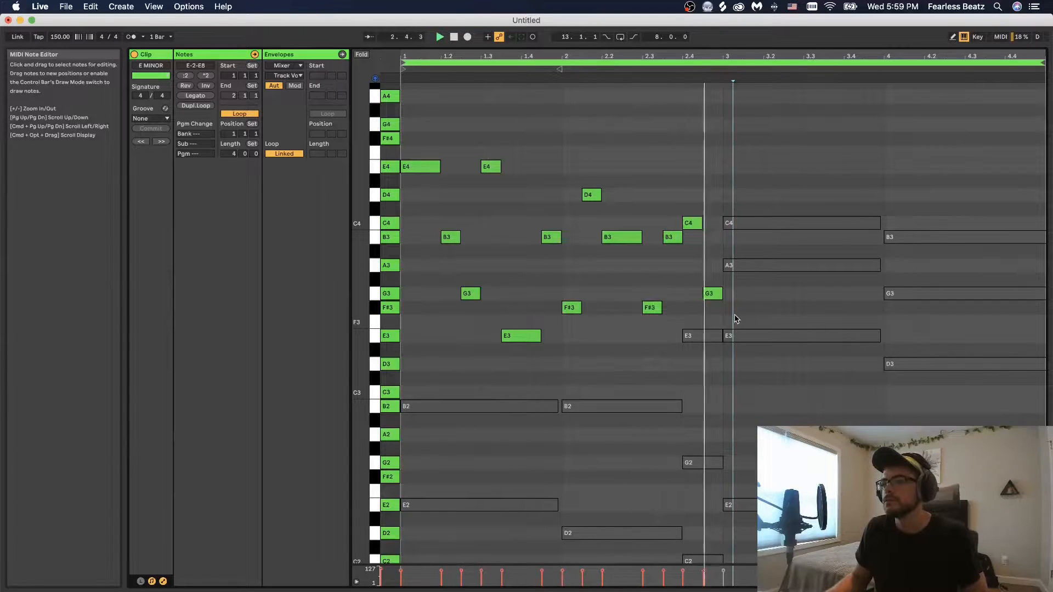
left_click(1020, 34)
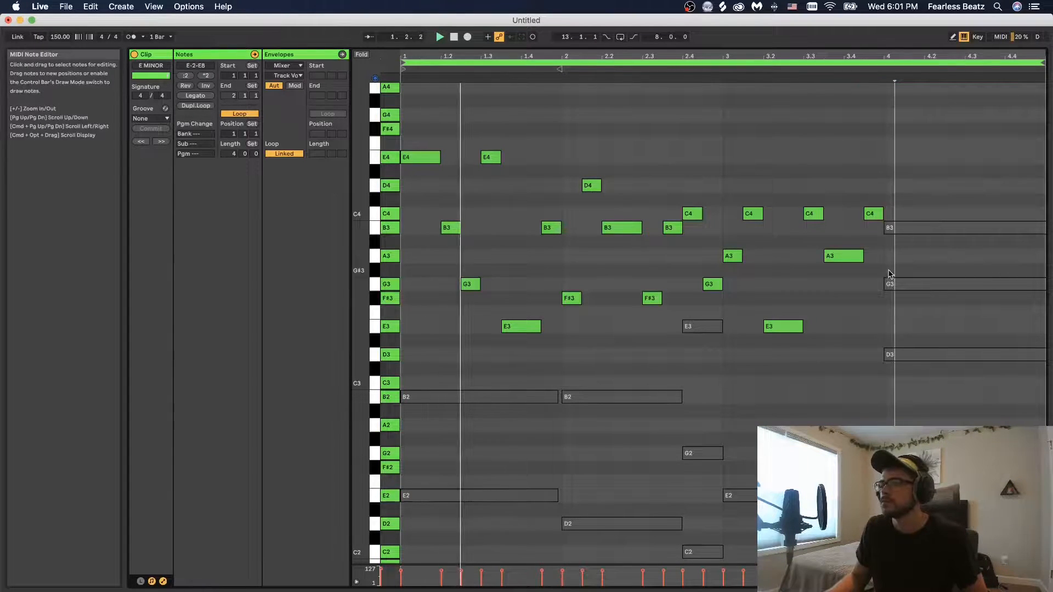
Raise the D3 note in the second half of bar 4 to E3 and listen to the melody
left_click(894, 307)
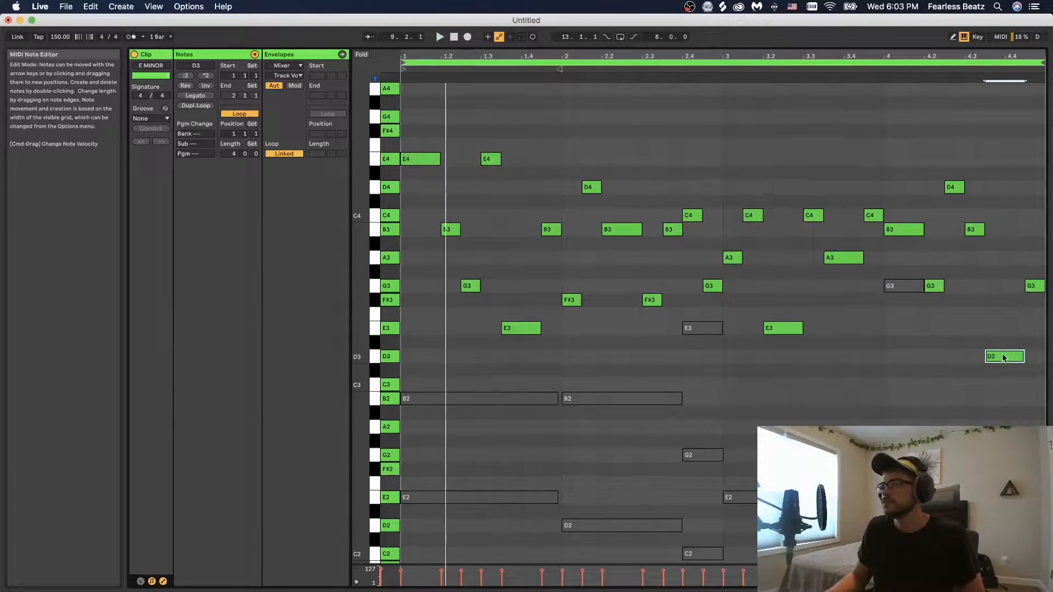
left_click_drag(1005, 355, 1005, 341)
key("space")
left_click(992, 407)
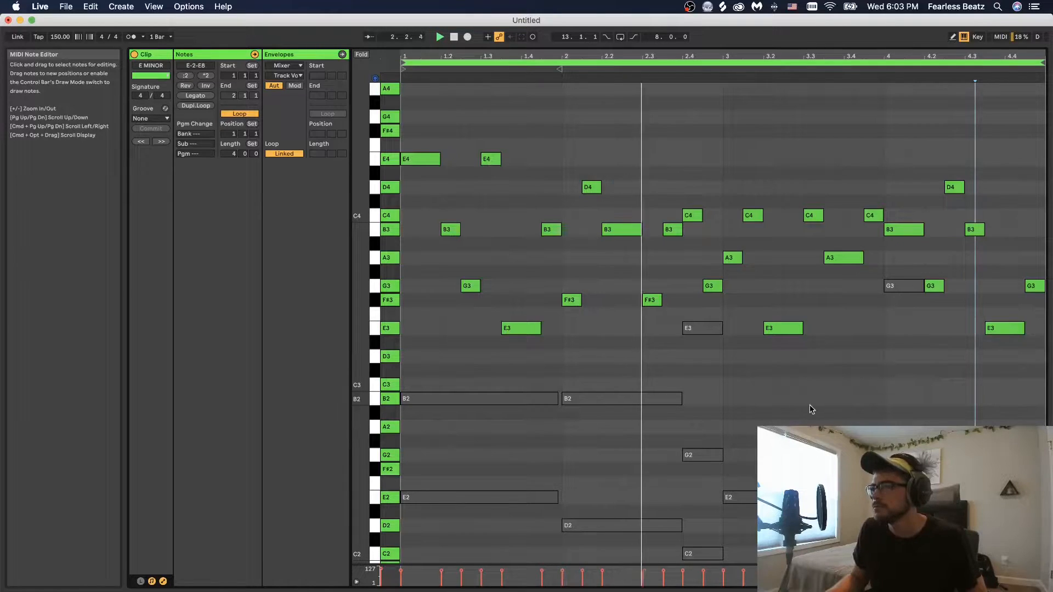
left_click(884, 399)
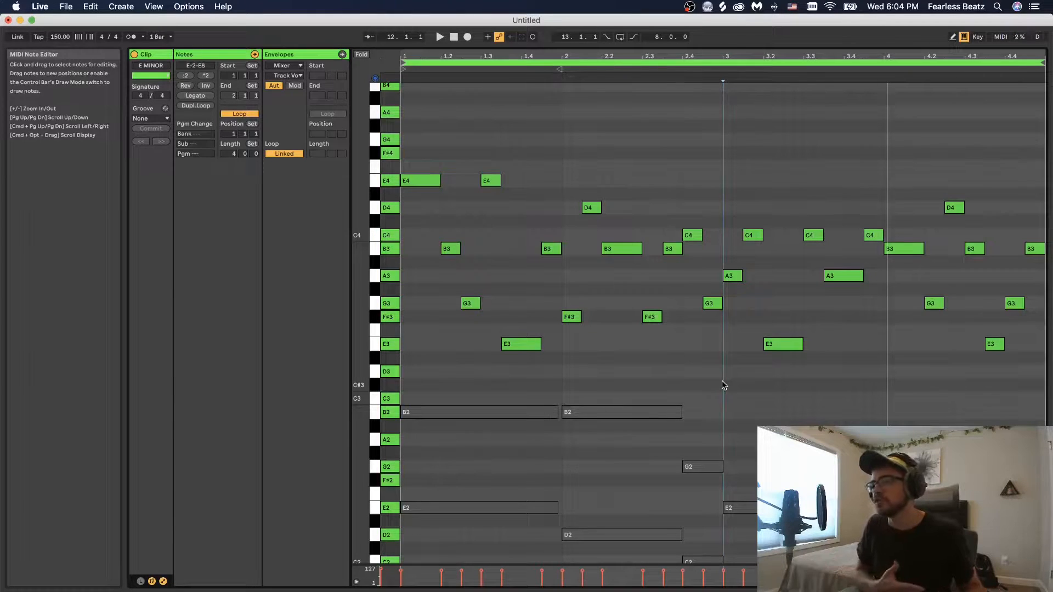
Audition the C3 and B2 keys as possible low notes and play the melody for comparison
key("space")
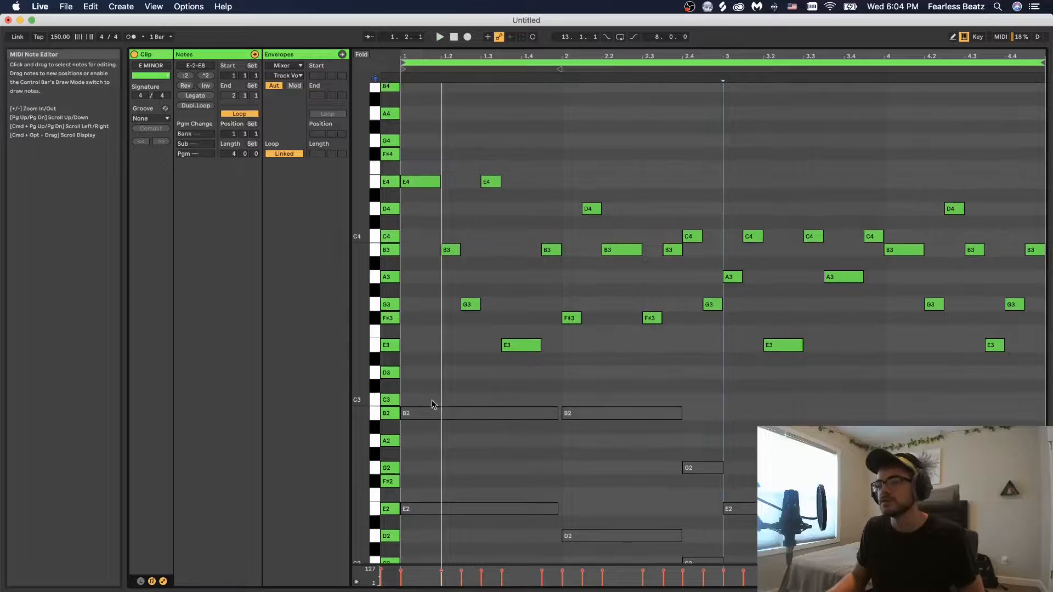
left_click(372, 400)
left_click(374, 418)
left_click(373, 401)
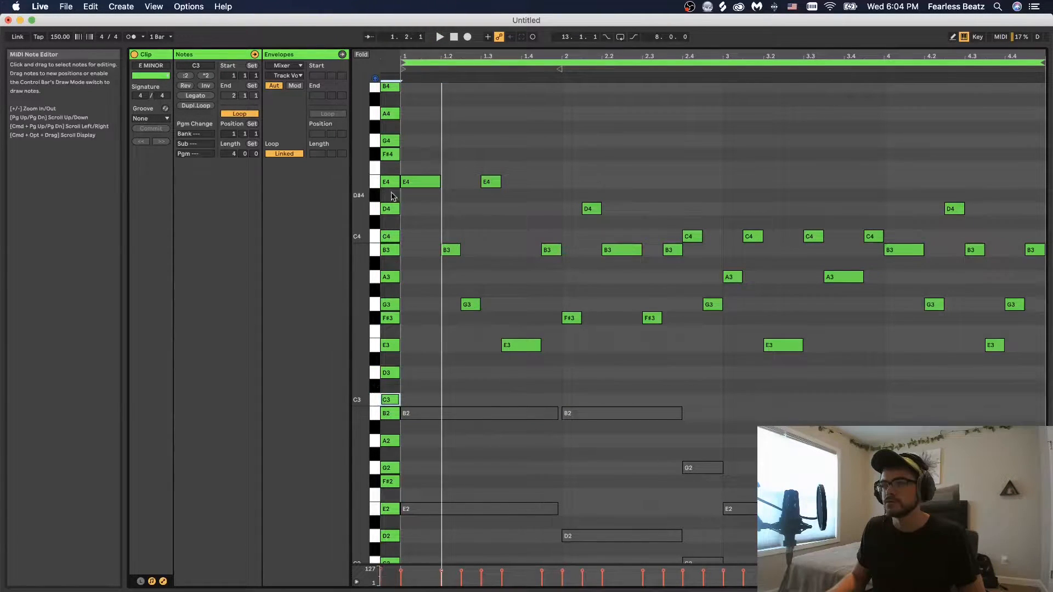
key("space")
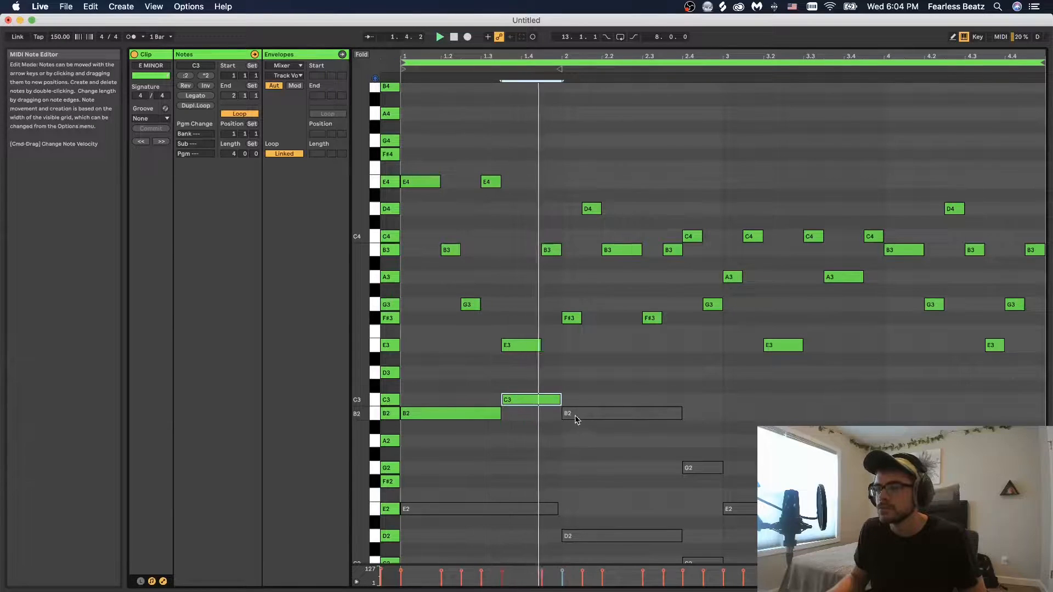
Delete the long B2 note at the start of bar 2 and rework that low line across the bar
left_click(572, 417)
double_click(567, 415)
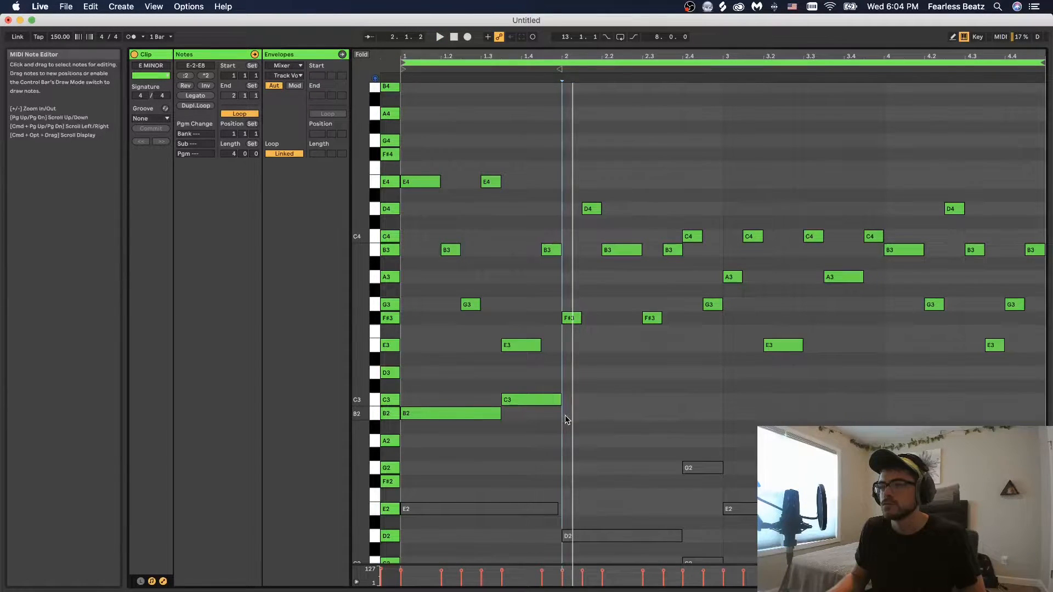
left_click_drag(575, 419, 669, 421)
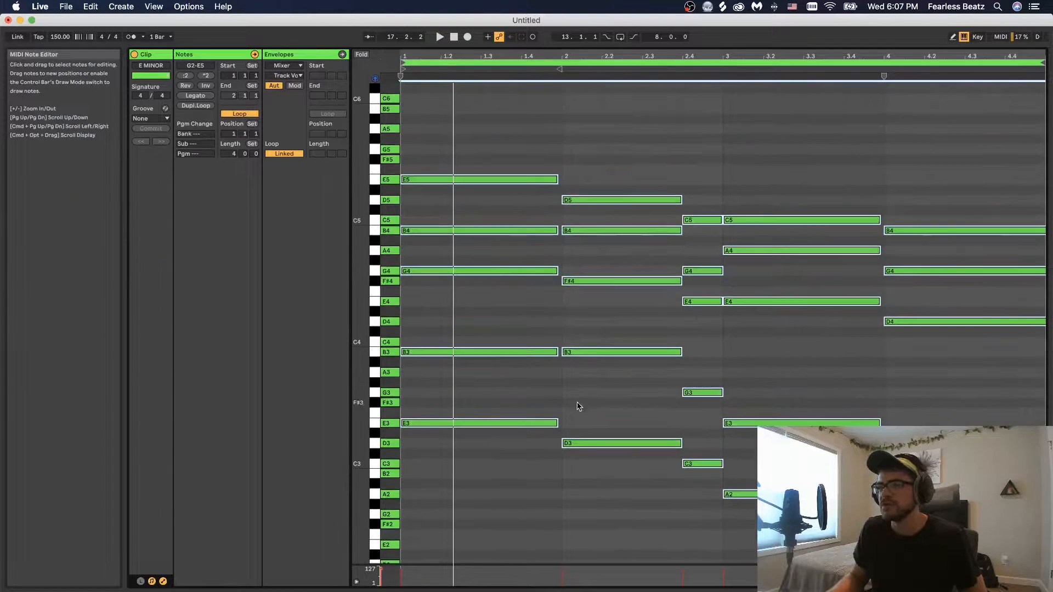
Select all notes of the four-bar chord clip, clear the selection, and play the LEAD and PIANO clips together
left_click_drag(462, 94, 1019, 572)
left_click(1016, 541)
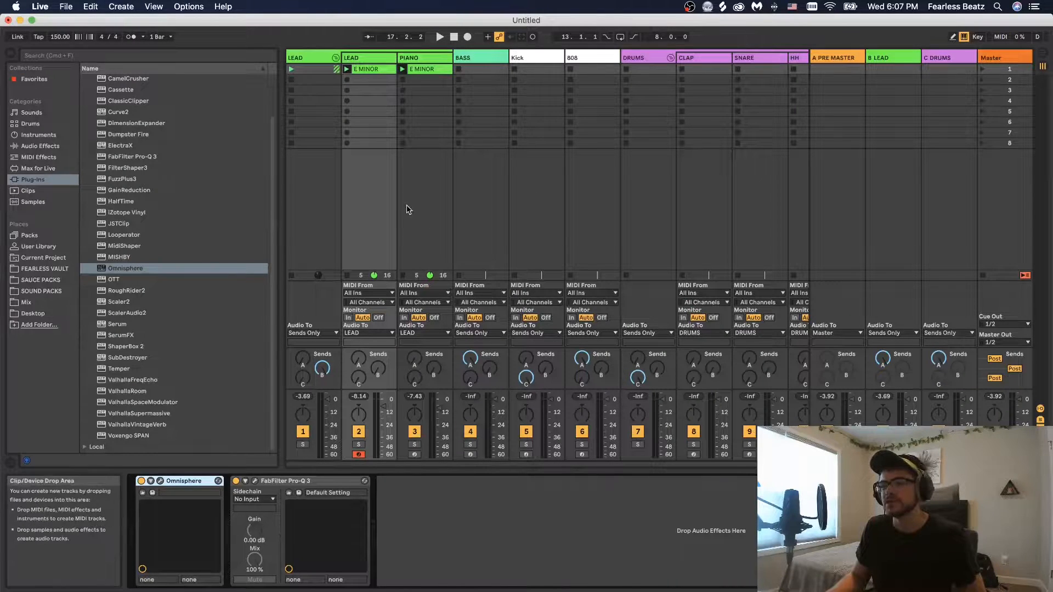
key("space")
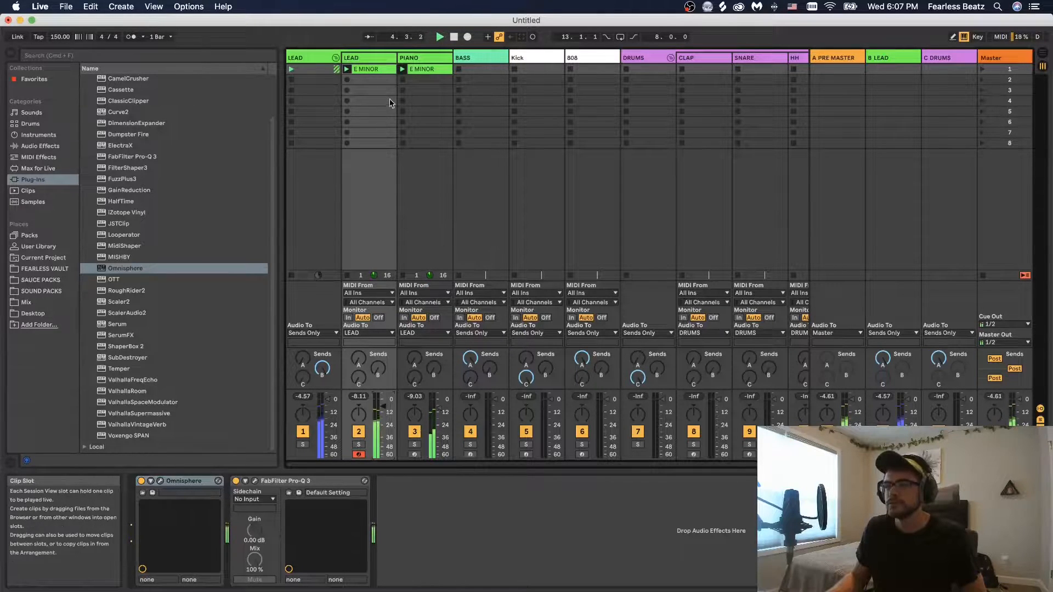
Load the Gu Mini Vibes patch in Omnisphere on the LEAD track, look at its effects rack, and close the plug-in window
left_click(360, 60)
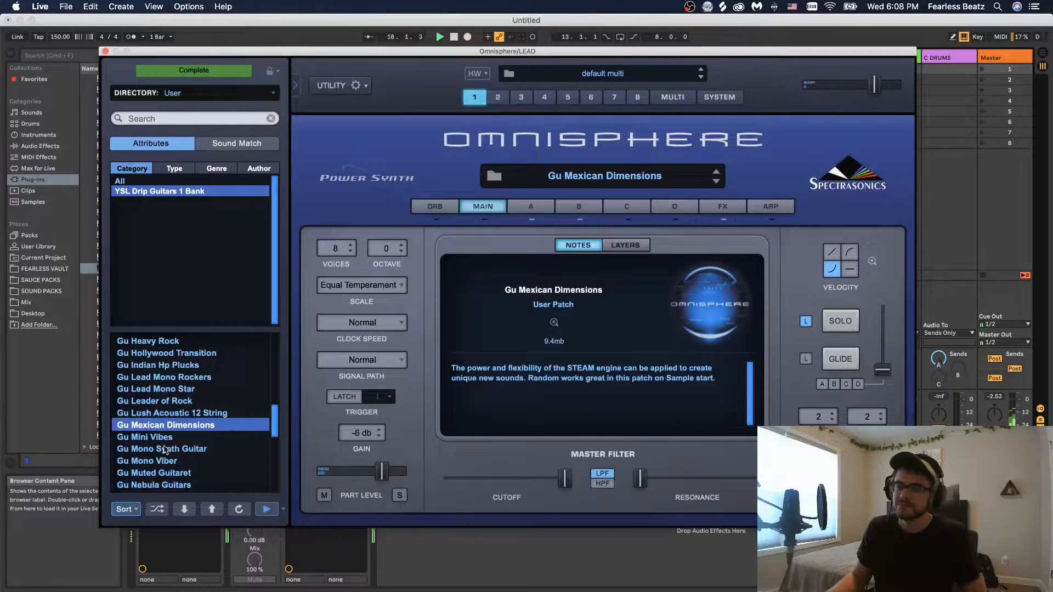
left_click(167, 438)
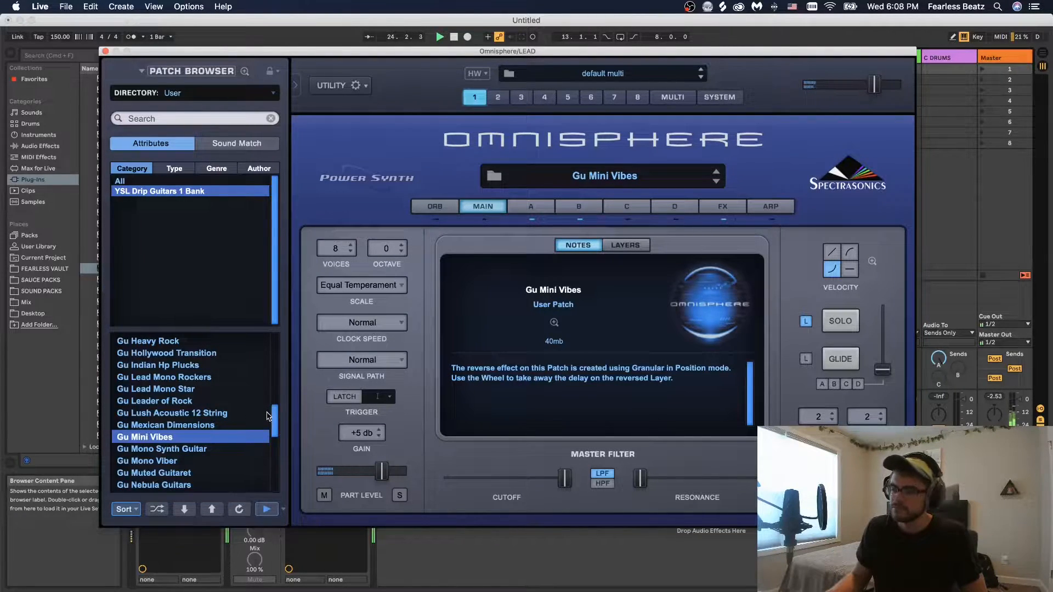
left_click(720, 211)
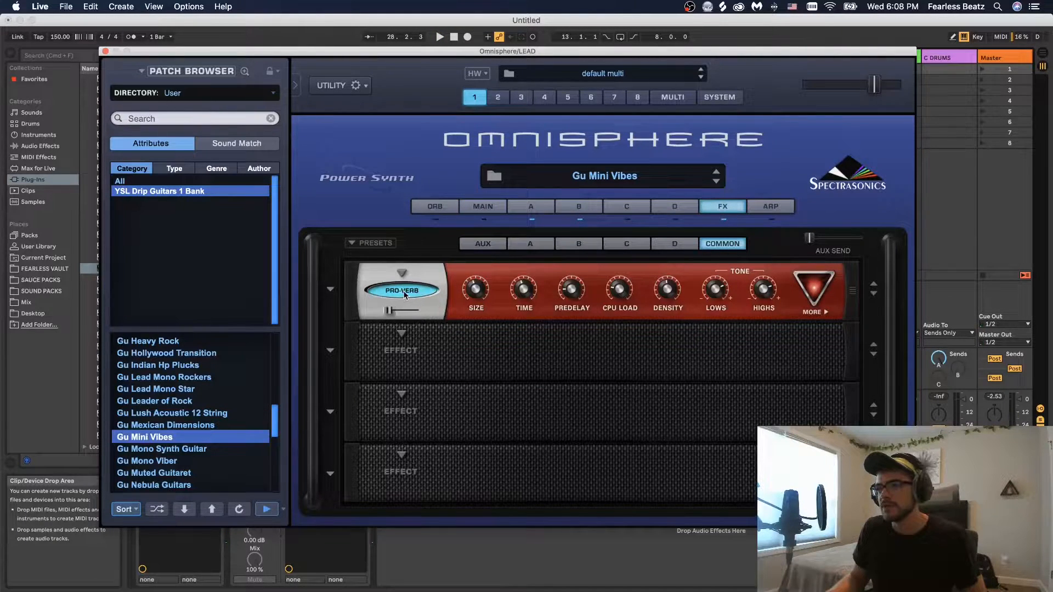
left_click(105, 51)
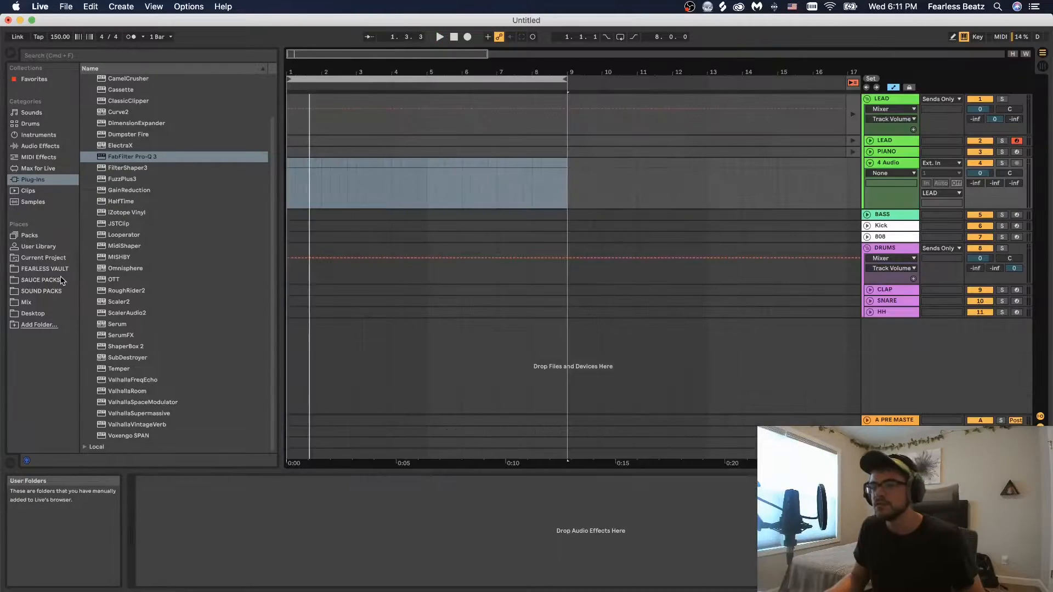
Audition the eyes_only_pitched_E and fast_let_it_go_Gm vocal phrases from the FEARLESS VAULT folder against the melody
left_click(54, 268)
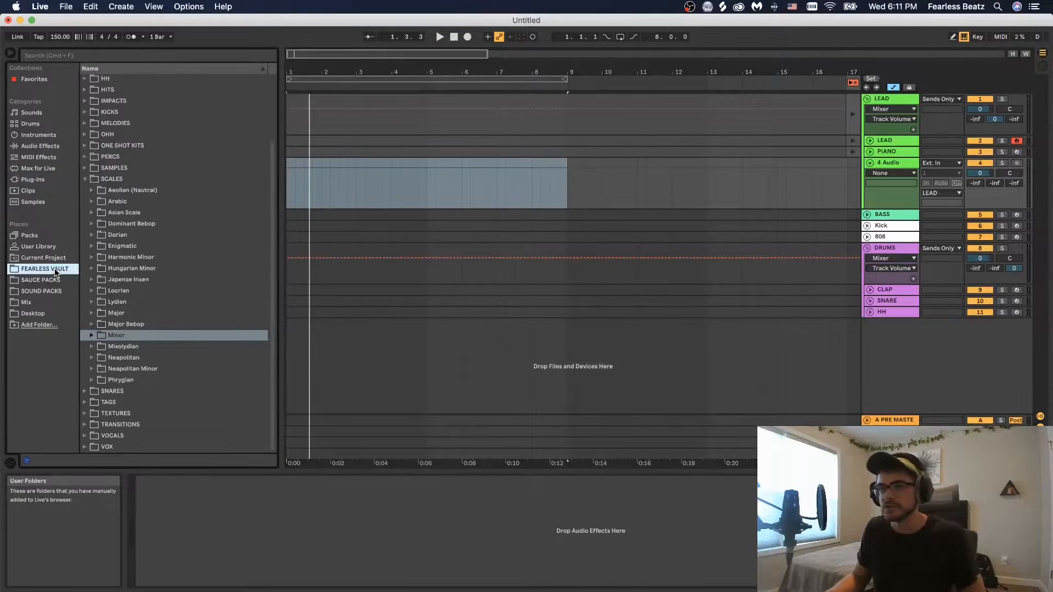
left_click(201, 381)
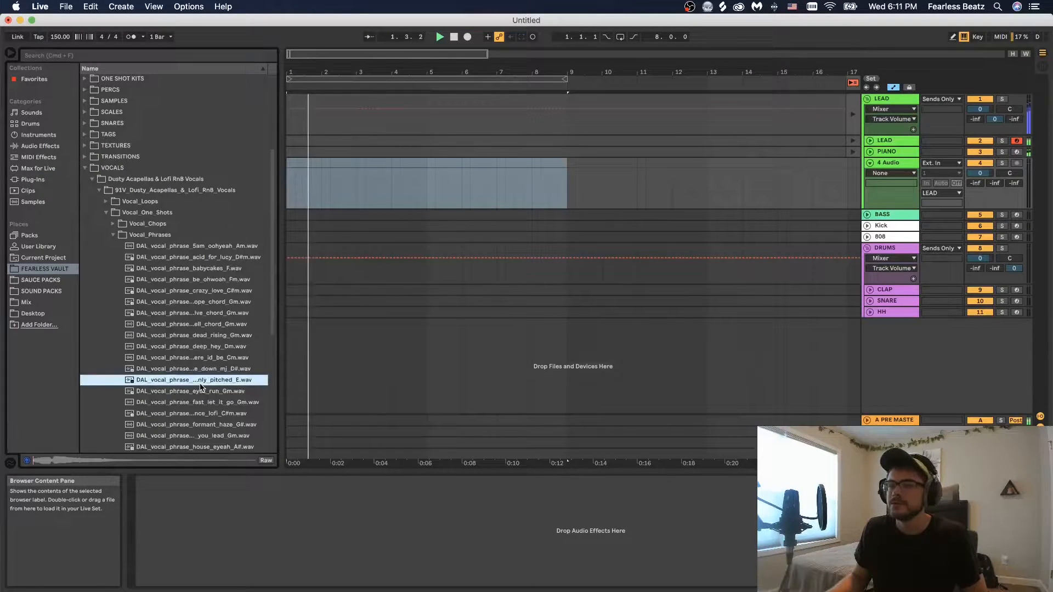
left_click(193, 404)
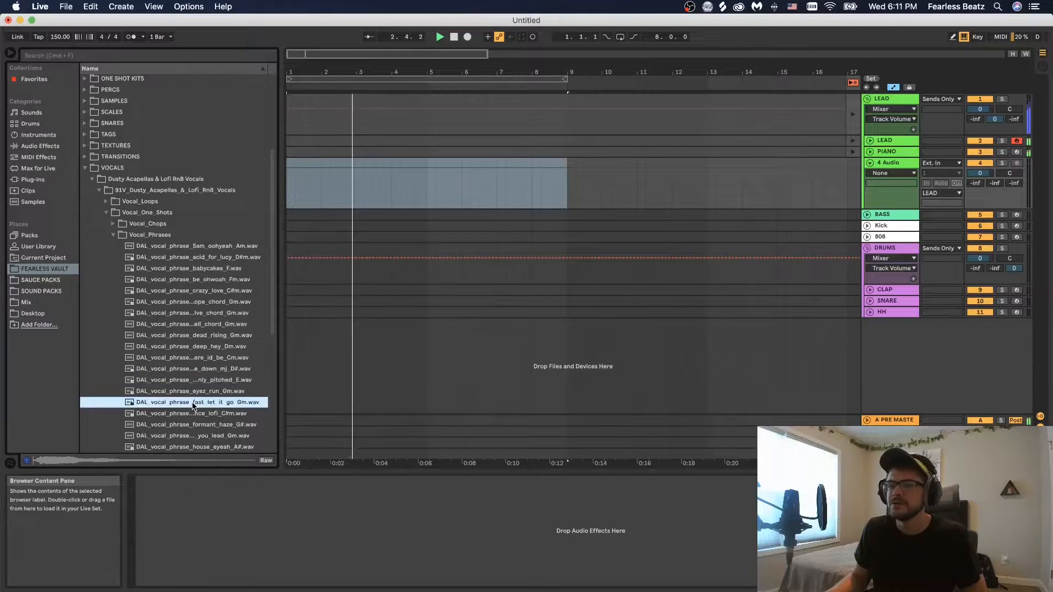
key("space")
left_click(199, 380)
Place DAL_vocal_phrase_eyes_only_pitched_E.wav around bar 2 on audio track 4 and add another audio track below it
mouse_move(314, 72)
left_mouse_down()
mouse_move(315, 101)
mouse_move(316, 72)
left_mouse_up()
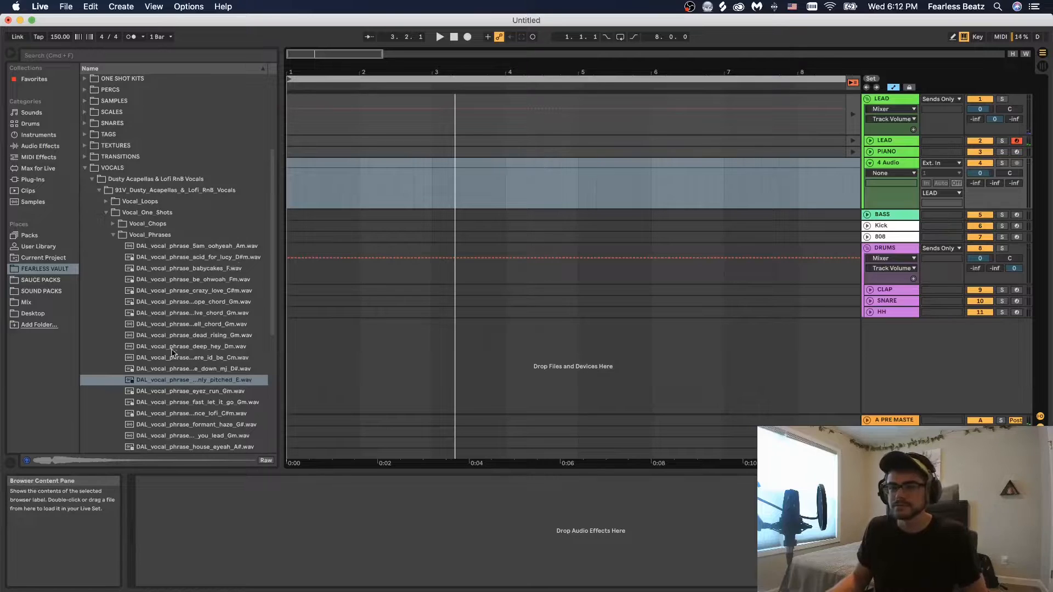
left_click_drag(181, 379, 367, 181)
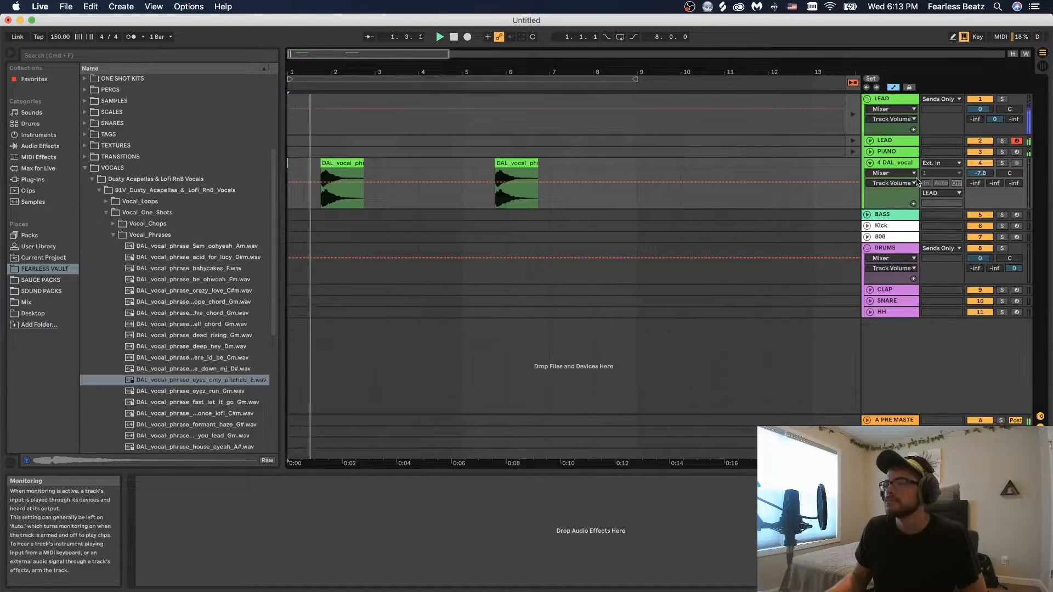
right_click(900, 165)
left_click(924, 253)
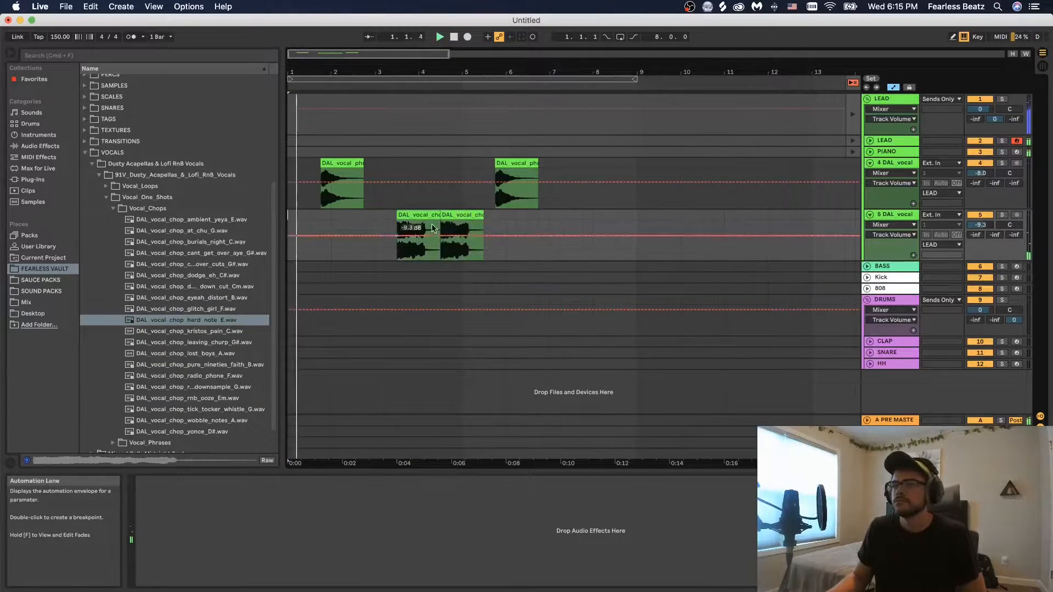
Lengthen the crazy_love vocal phrase clip on track 5 so it ends where the following vocal chop on track 6 starts
left_click_drag(464, 72, 506, 89)
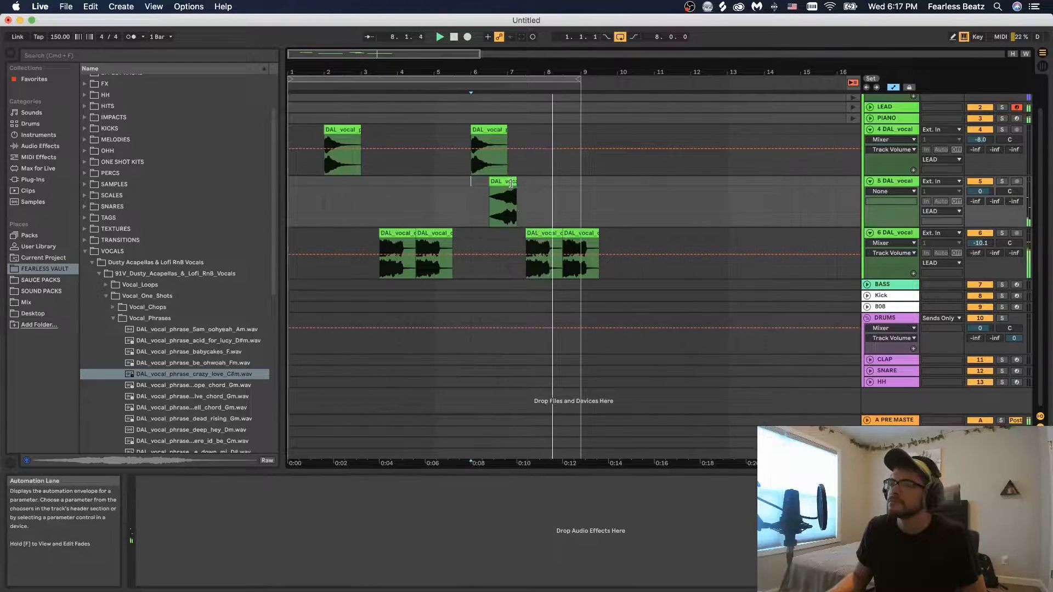
left_click_drag(513, 181, 526, 183)
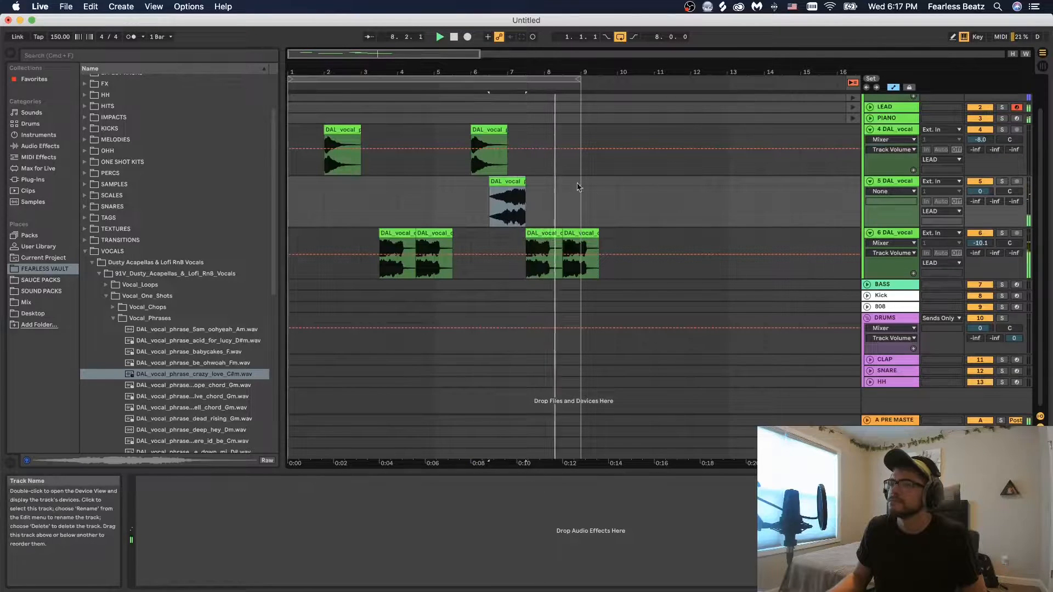
left_click_drag(519, 71, 519, 83)
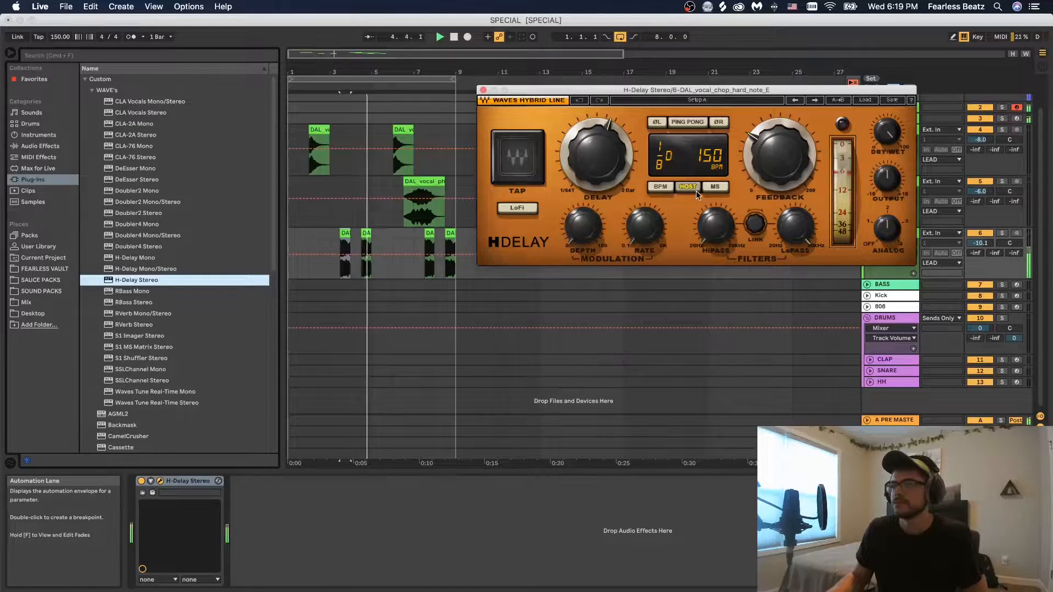
Set the dry/wet of H-Delay on the hard_note_E vocal chop track to about 40, fine-tuning it by ear during playback
key("space")
key("space")
left_click_drag(885, 131, 860, 131)
key("space")
key("space")
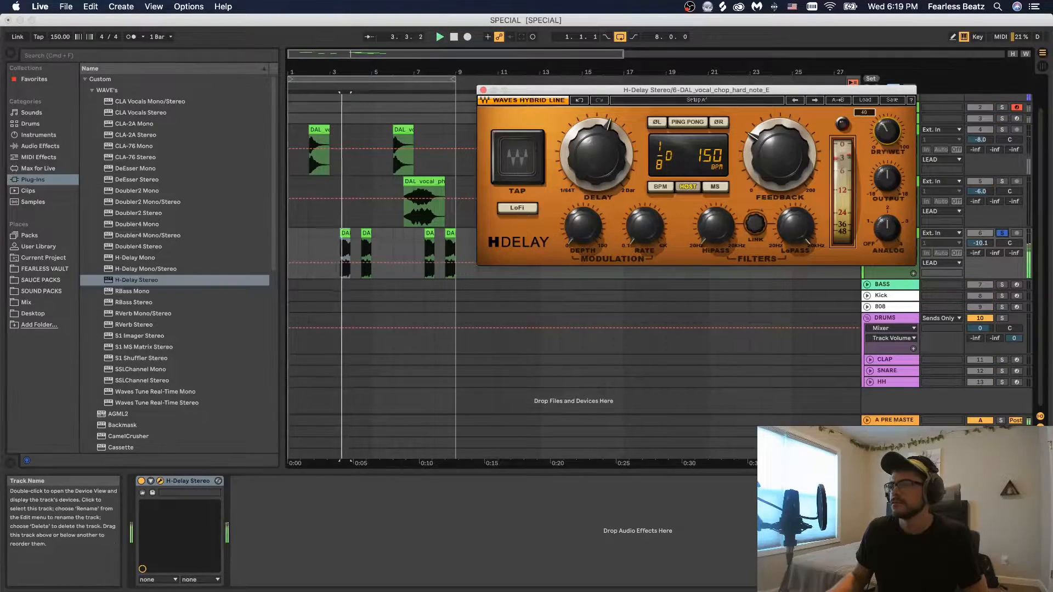
left_click_drag(887, 135, 886, 131)
key("space")
key("space")
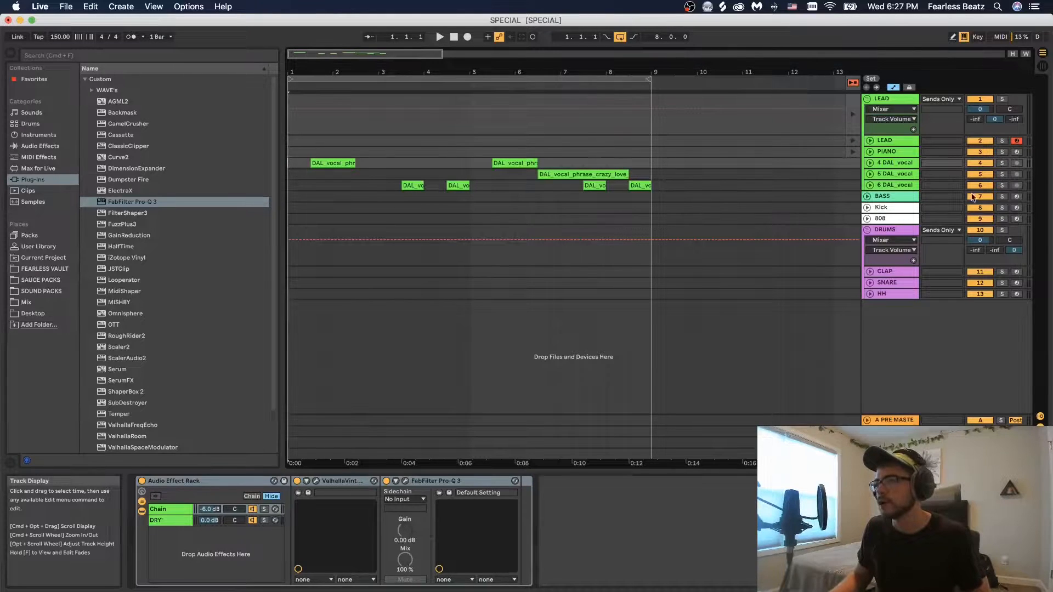
Play back the loop to check the vocal tracks against the lead and piano, then show the mixer
left_click(905, 173)
left_click(901, 186)
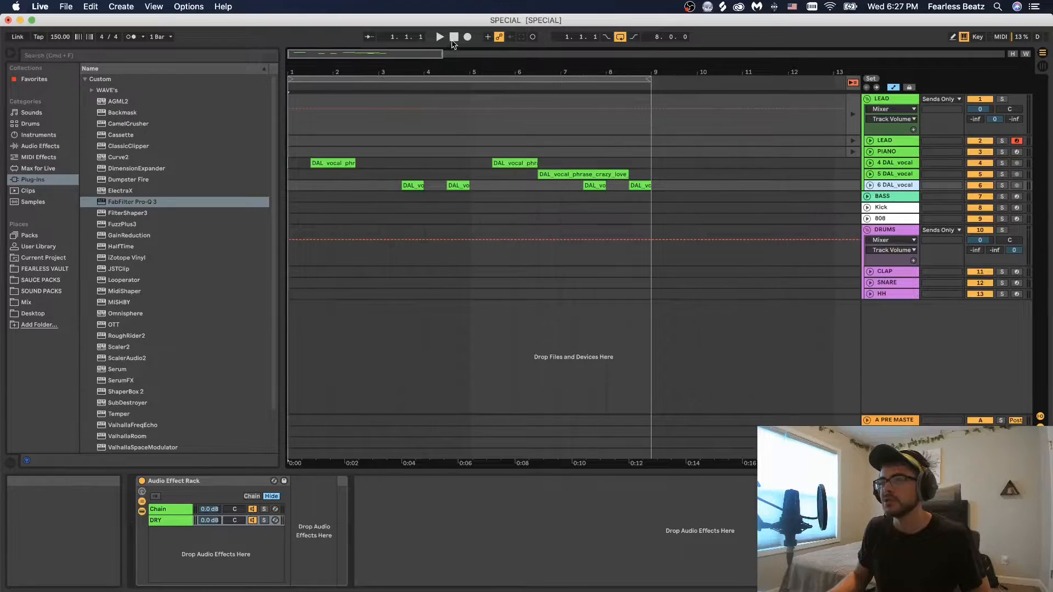
key("space")
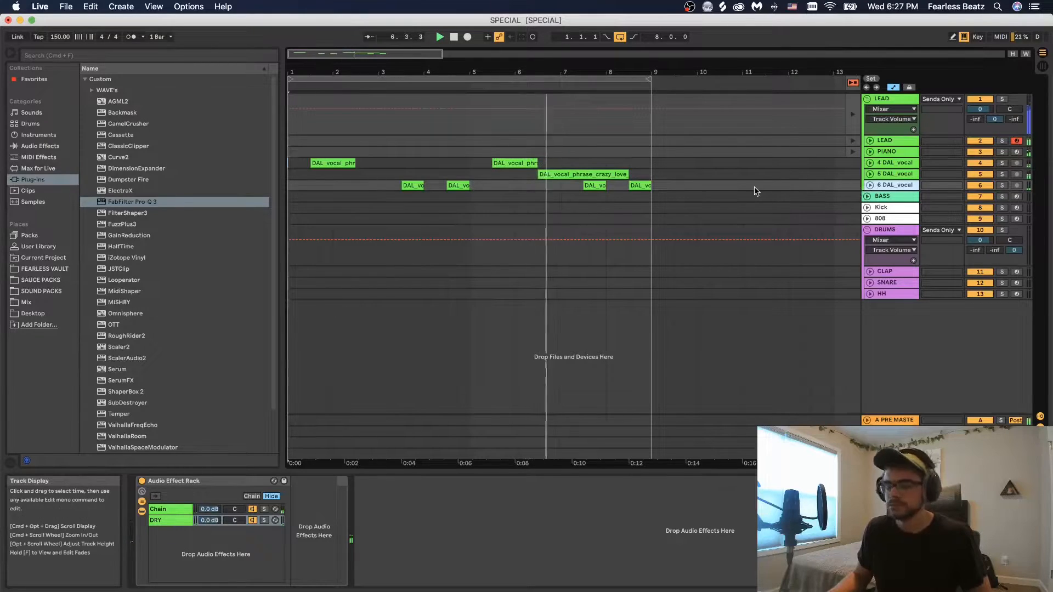
key("Tab")
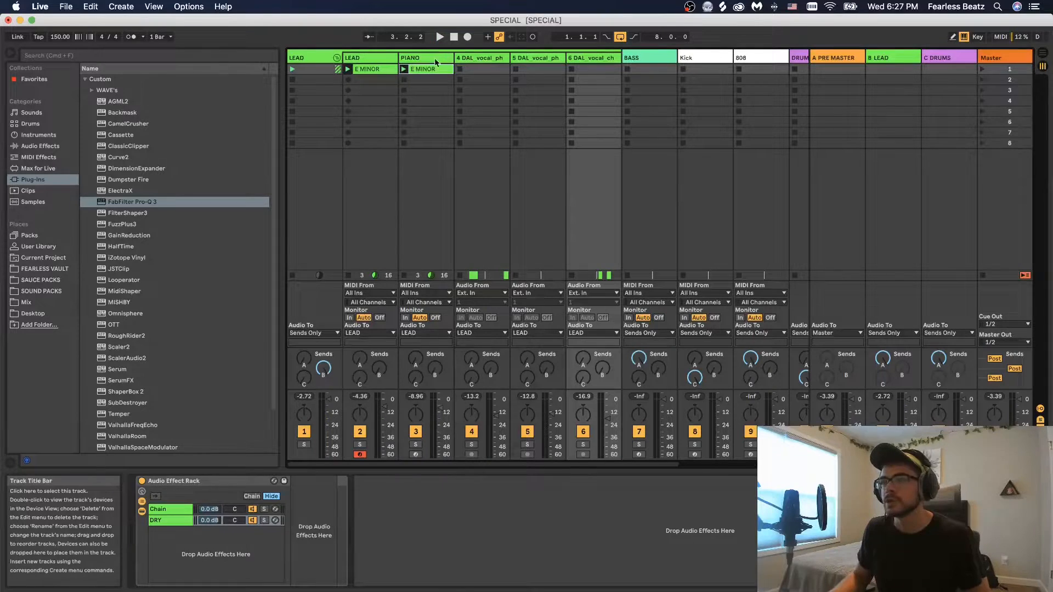
Raise the low-cut frequency in FabFilter Pro-Q 3 on both the LEAD and PIANO tracks
left_click(422, 59)
left_click(378, 59)
left_click(406, 60)
left_click(377, 57)
left_click(404, 60)
left_click(386, 60)
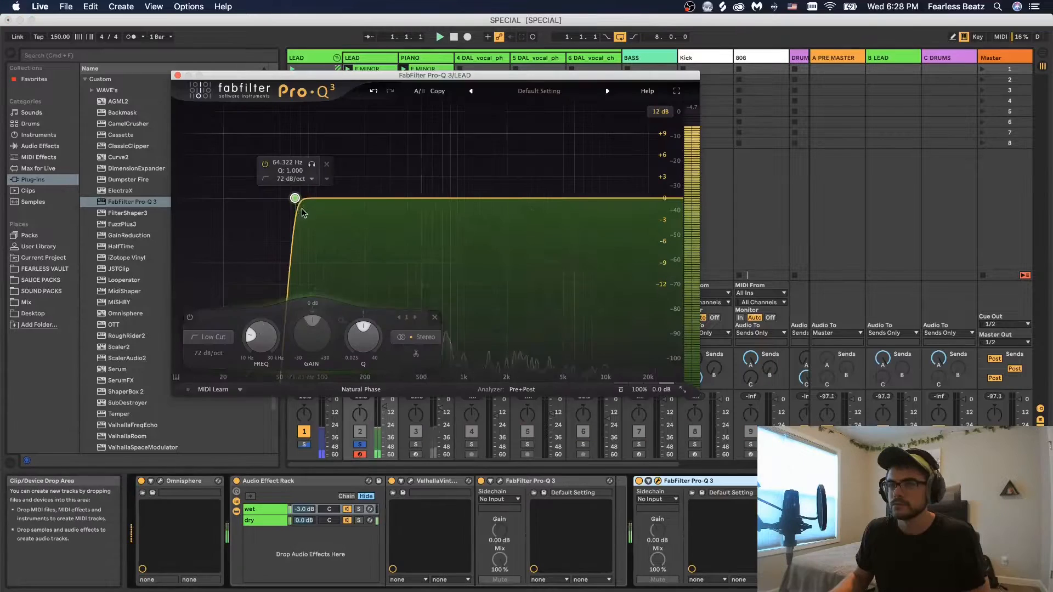
left_click_drag(295, 199, 380, 203)
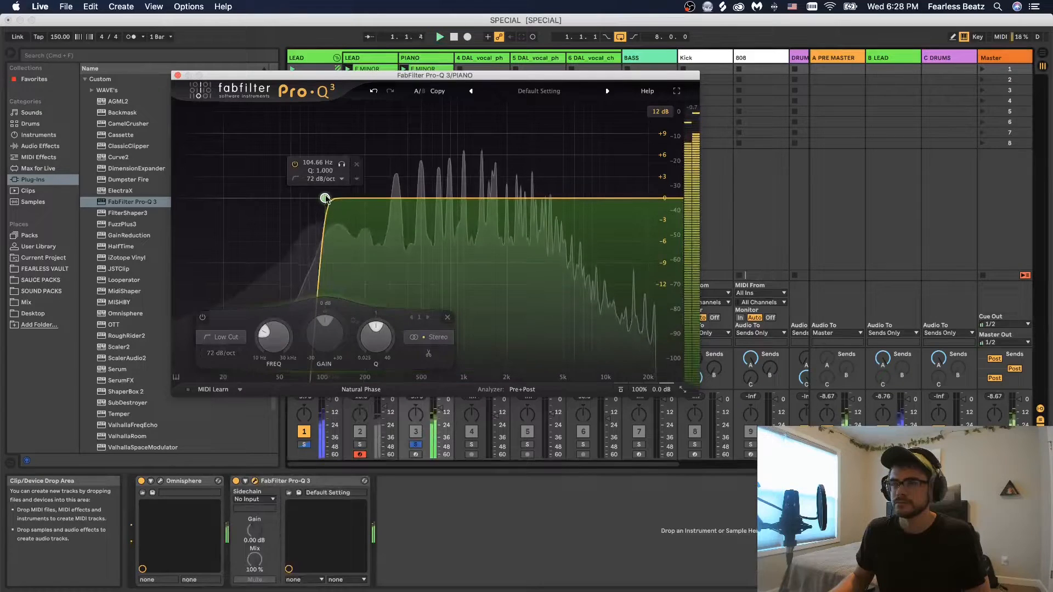
left_click_drag(325, 199, 376, 197)
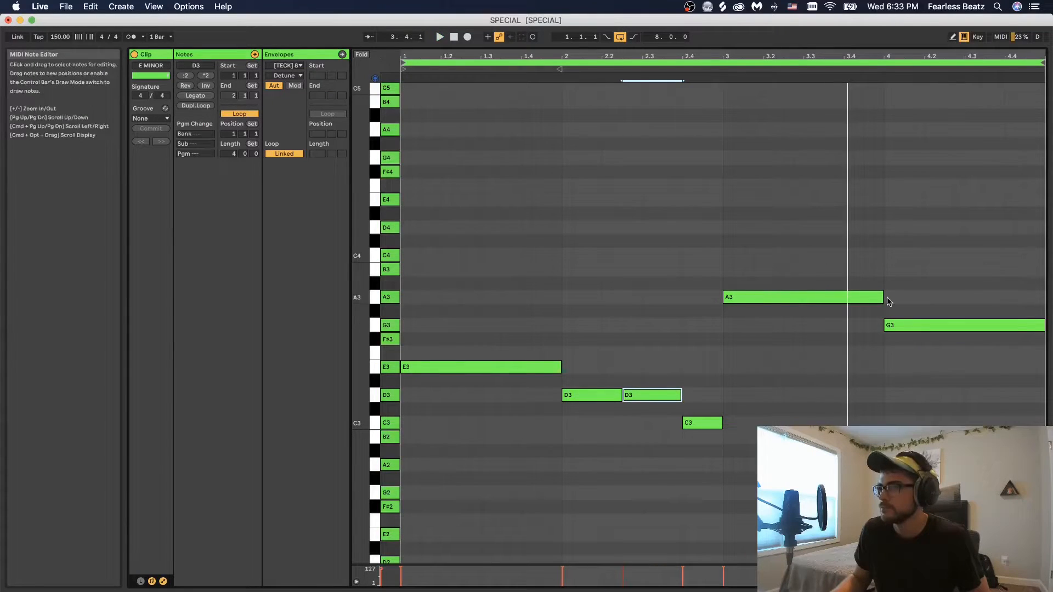
Shorten the bar 3 A3 note in the 808 clip and fill the rest of the bar with two shorter A3 notes
left_click_drag(883, 297, 832, 299)
double_click(840, 299)
left_click(834, 277)
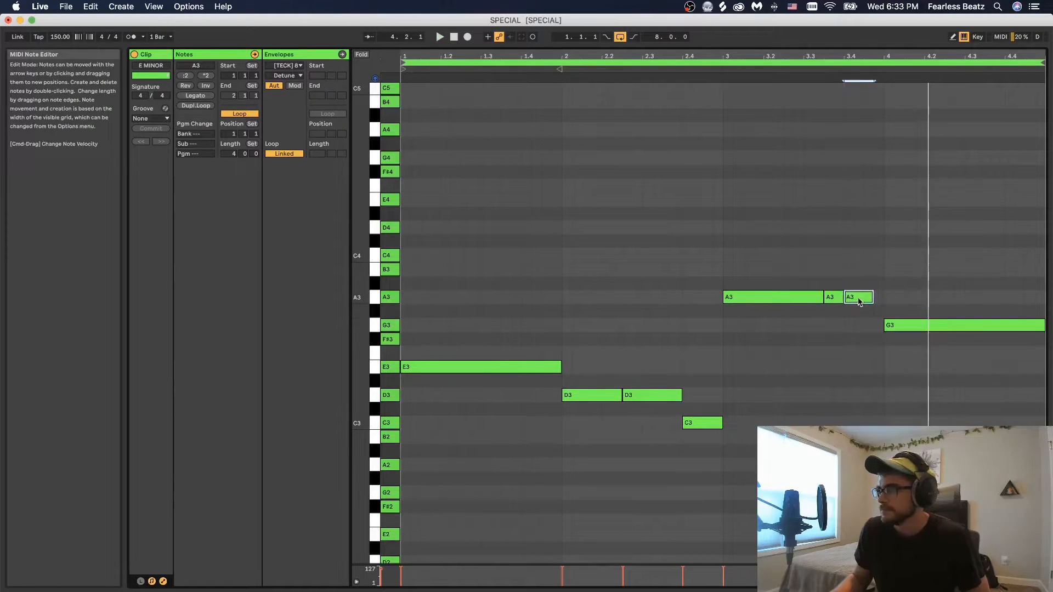
key("space")
left_click_drag(874, 298, 884, 297)
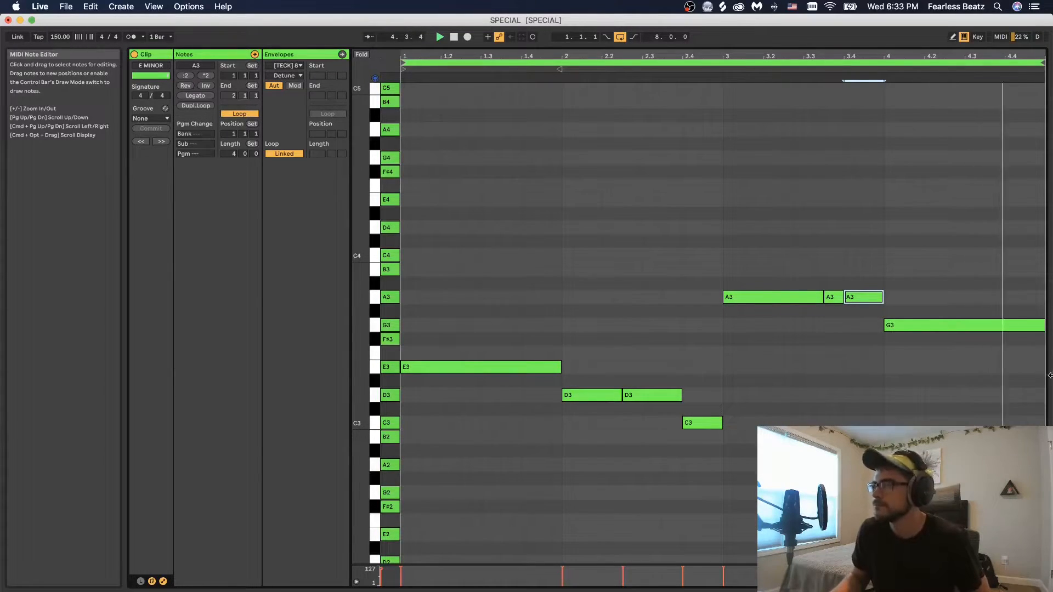
Shorten the bar 4 G3 note, duplicate it twice, and trim the last copy to end at bar 5
left_click_drag(1049, 334, 944, 334)
key("super+d")
key("super+d")
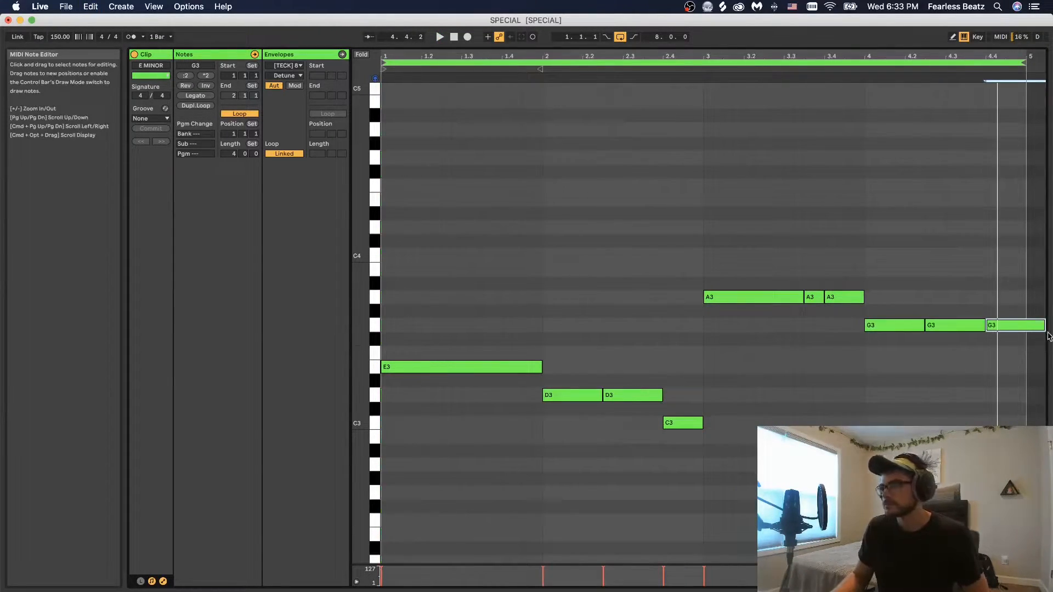
left_click_drag(1044, 329, 1026, 329)
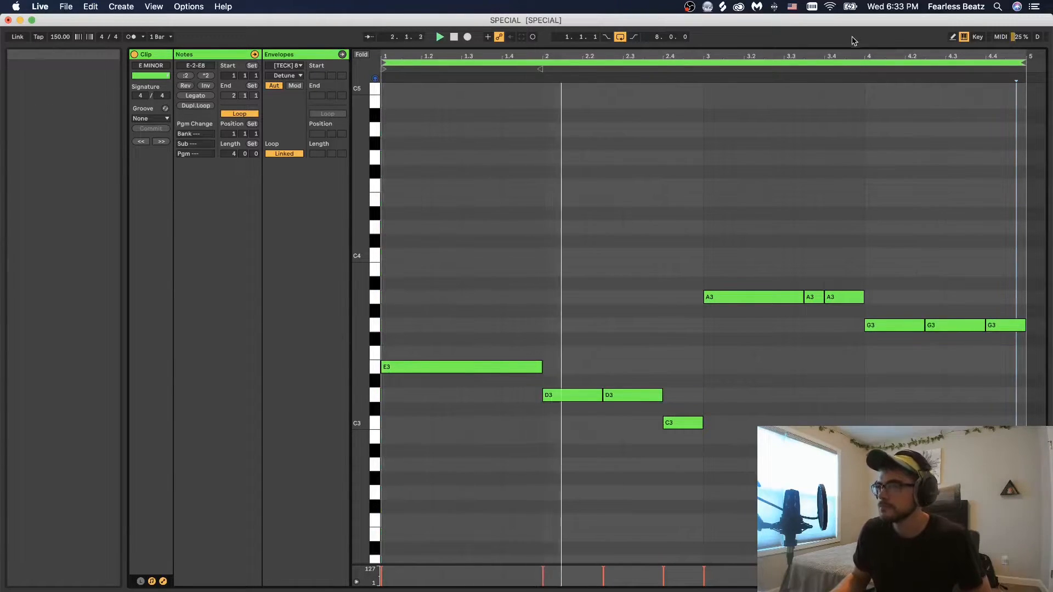
left_click_drag(847, 53, 859, 51)
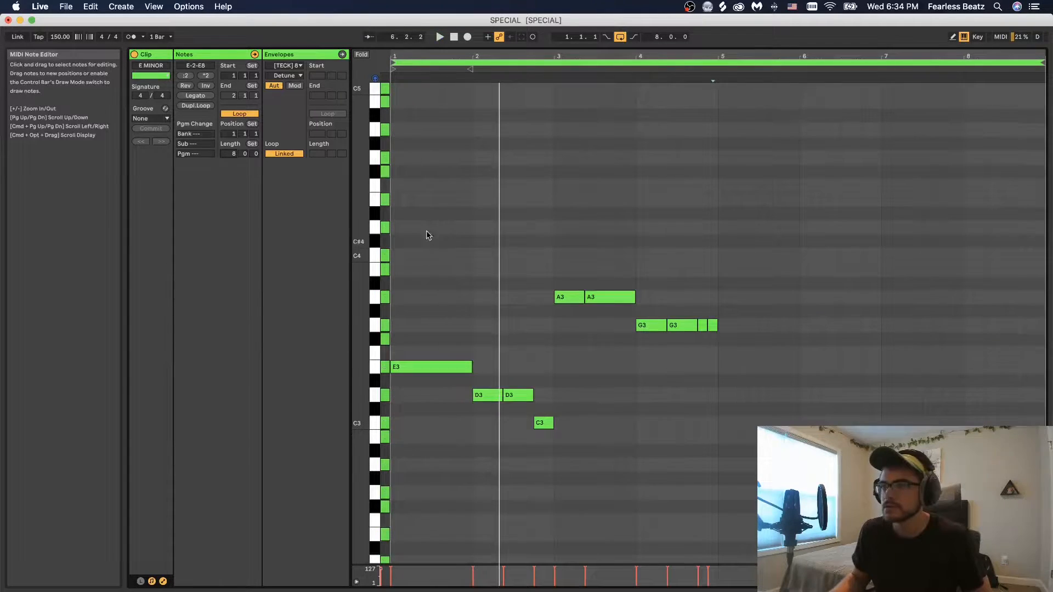
Copy all the 808 notes from bars 1–4 into bars 5–8 of the clip
left_click_drag(423, 223, 707, 436)
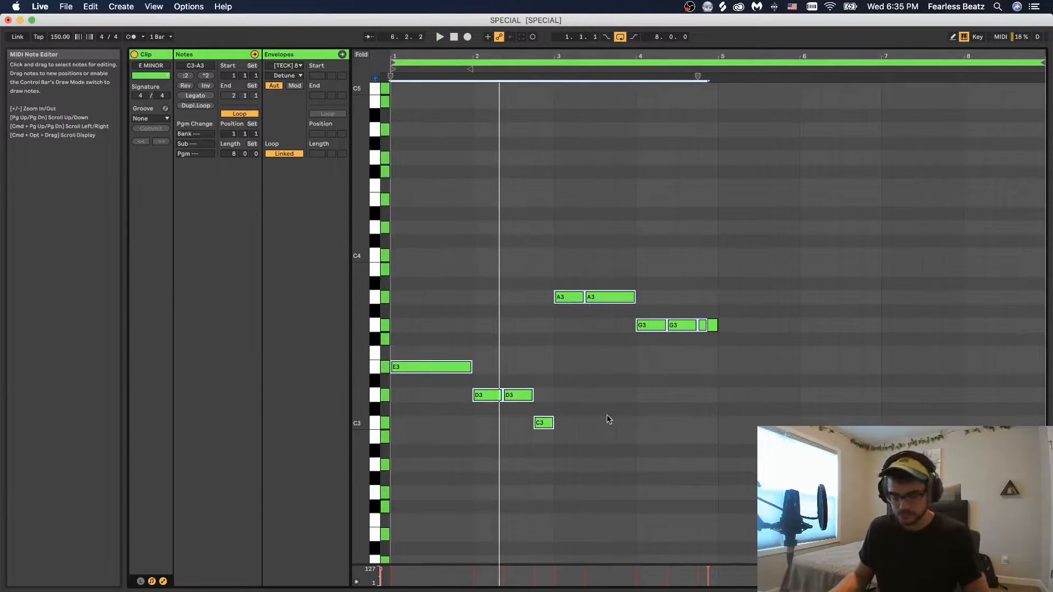
left_click_drag(437, 359, 638, 367)
left_click_drag(452, 223, 745, 460)
left_click_drag(449, 369, 767, 370)
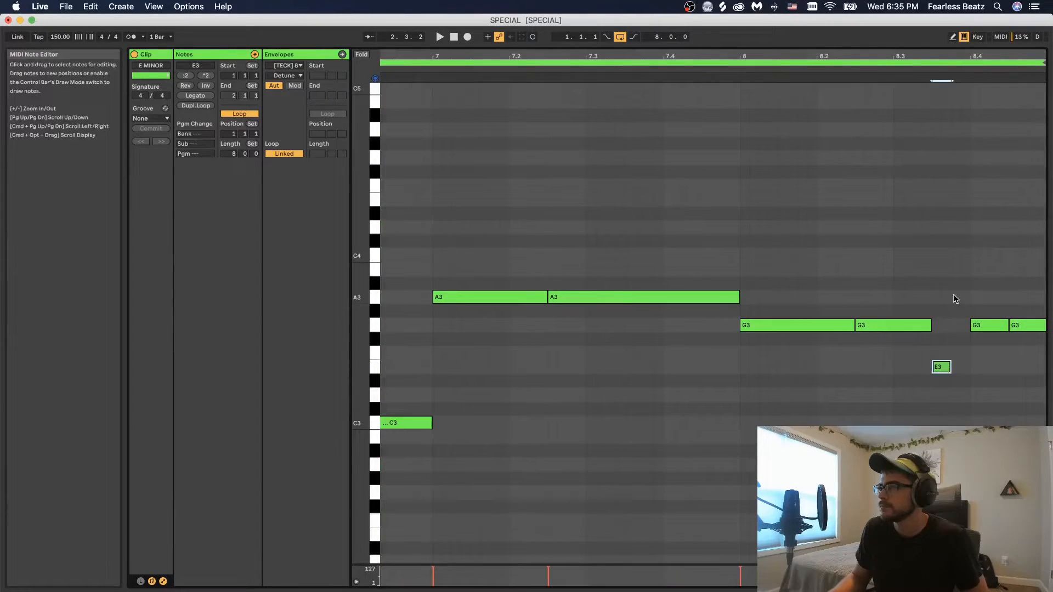
Add a short A3 note just before beat 8.4, lower the final G3 note to D3, and play the 808 pattern
double_click(956, 298)
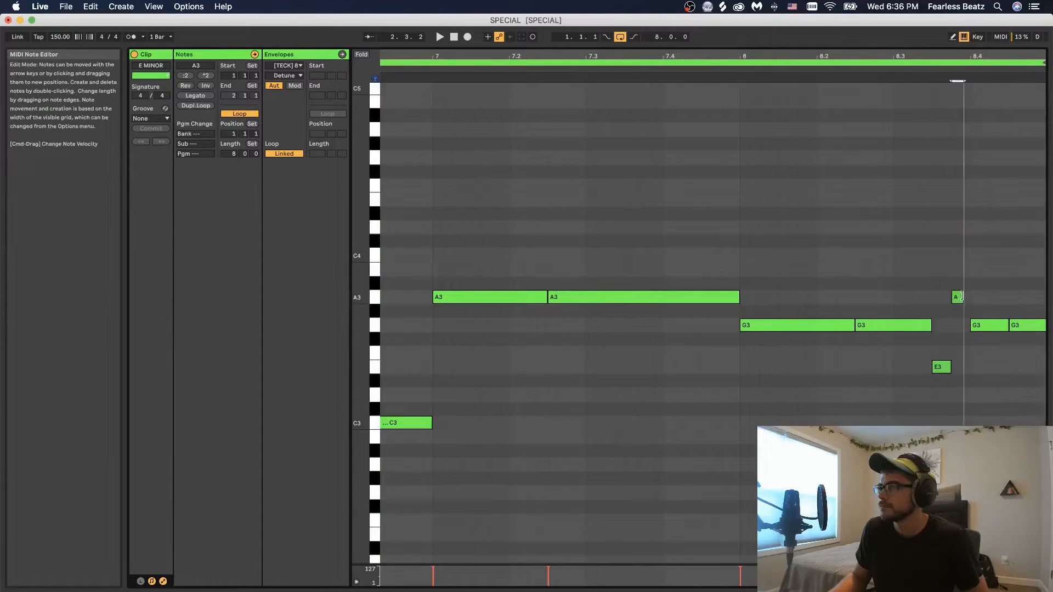
left_click_drag(1030, 332, 1029, 381)
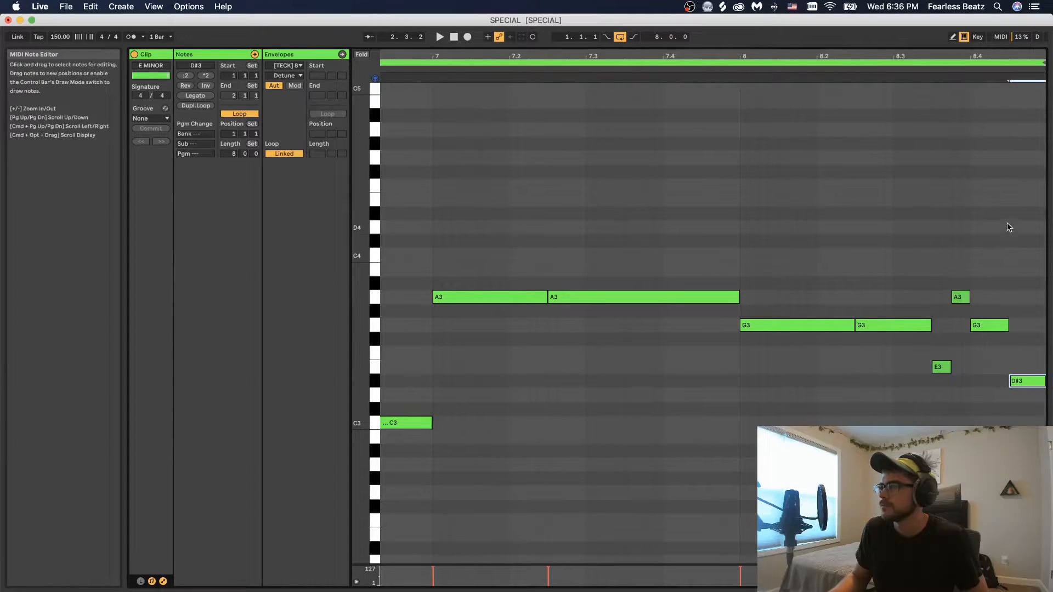
left_click_drag(1006, 58, 1029, 40)
key("space")
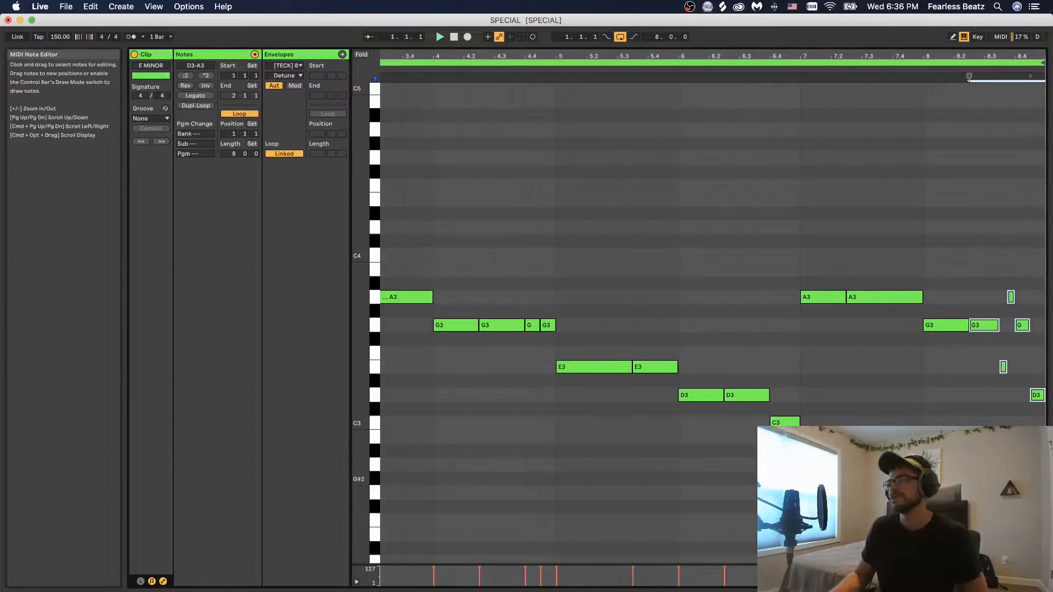
left_click(1016, 247)
left_click(925, 451)
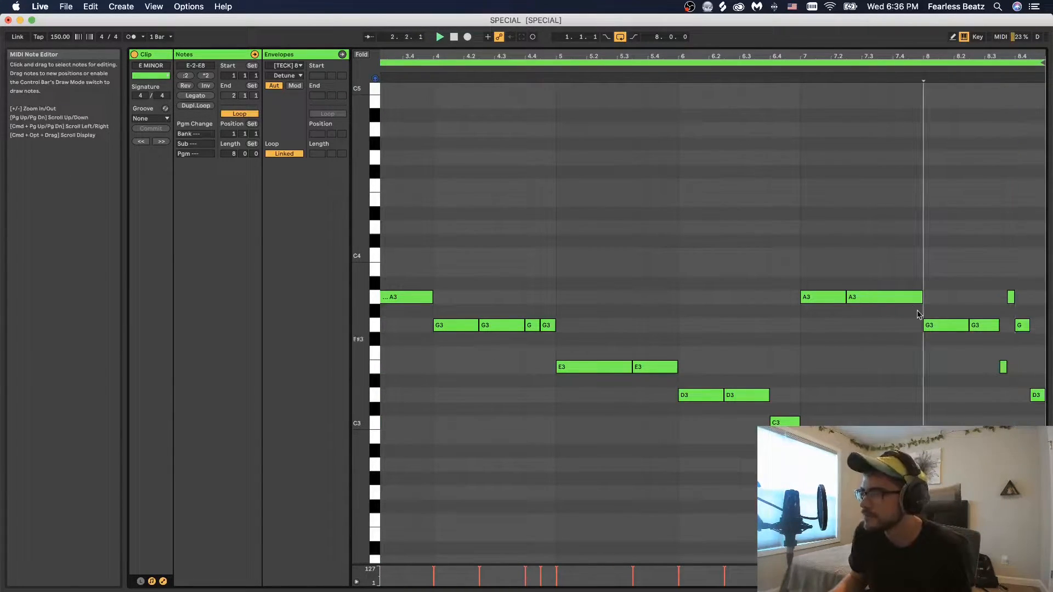
left_click_drag(909, 51, 954, 51)
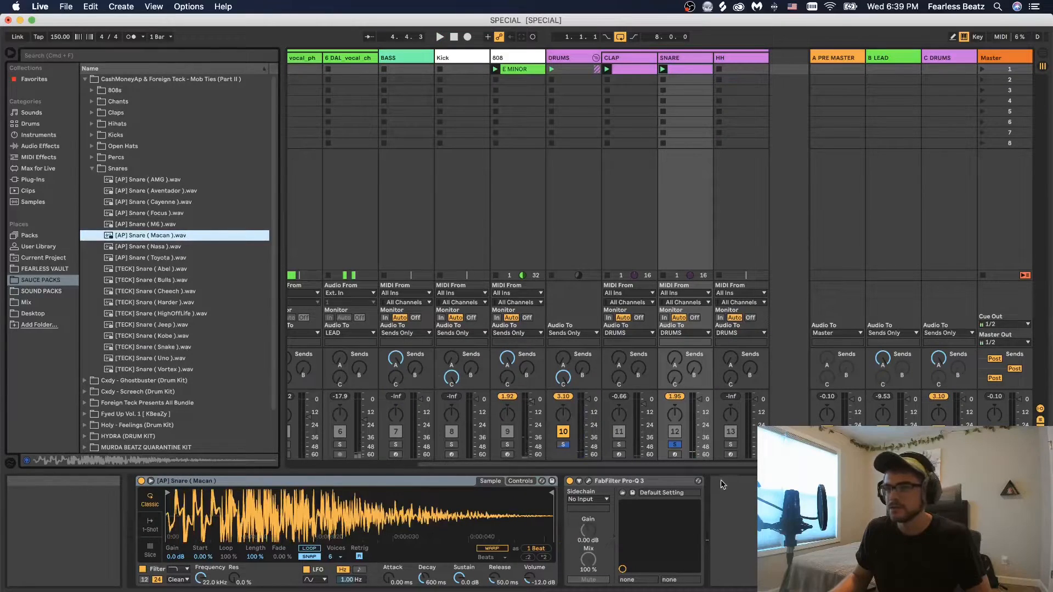
Unsolo the SNARE track and play the beat with all tracks
left_click(677, 445)
key("space")
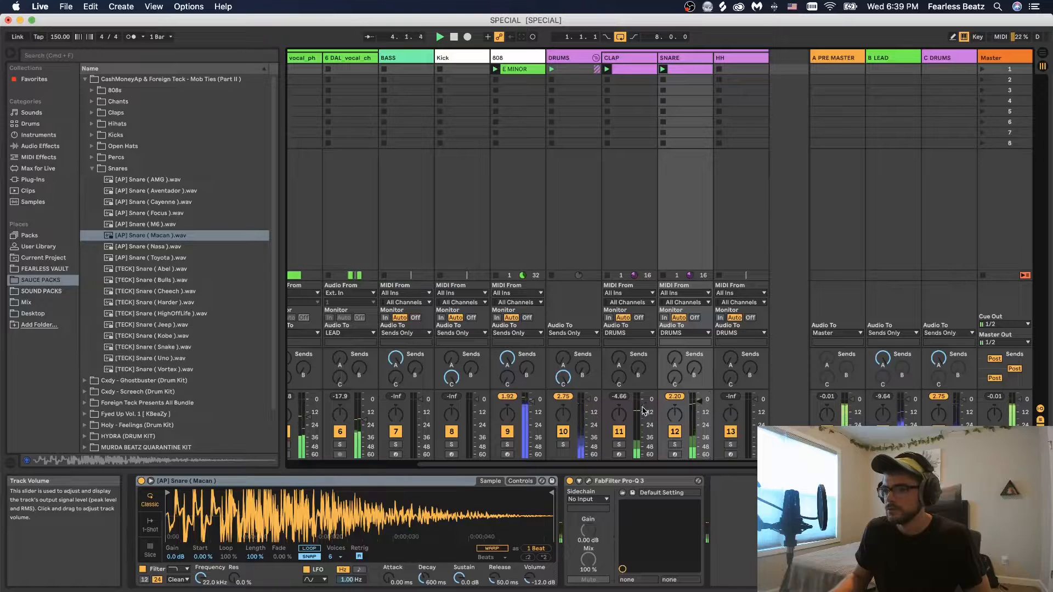
Remove the C3 hit at beat 3.2 in the HH clip and select all of the clip's notes
left_click(740, 69)
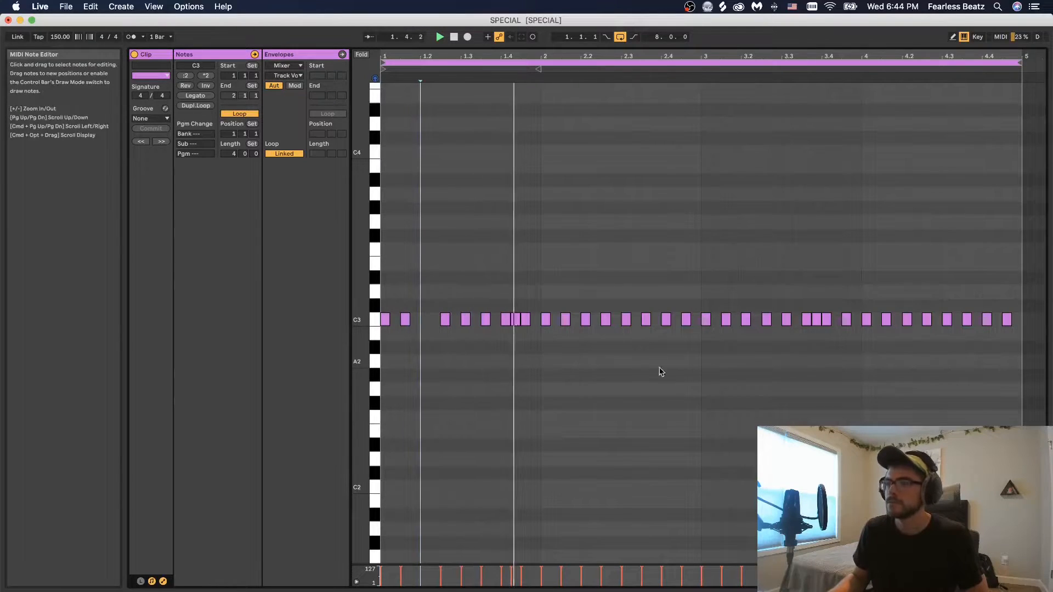
double_click(746, 320)
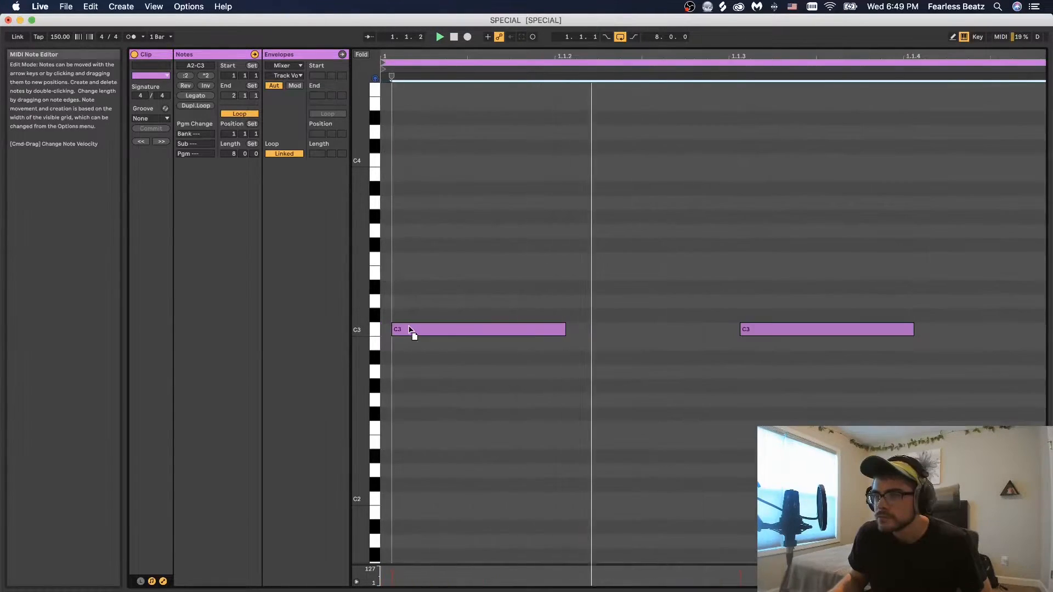
key("super+a")
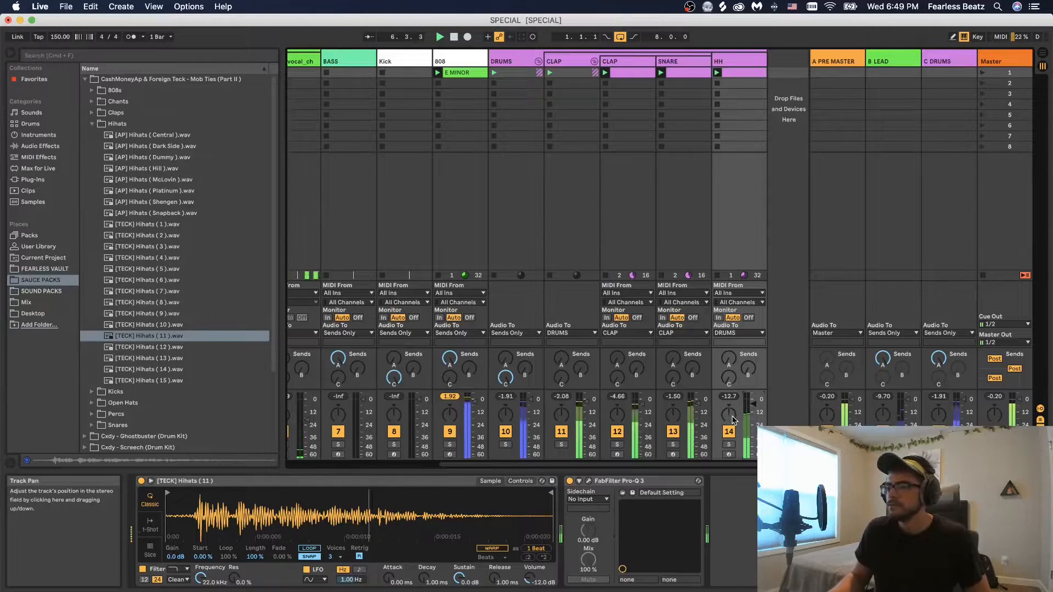
left_click_drag(629, 466, 675, 465)
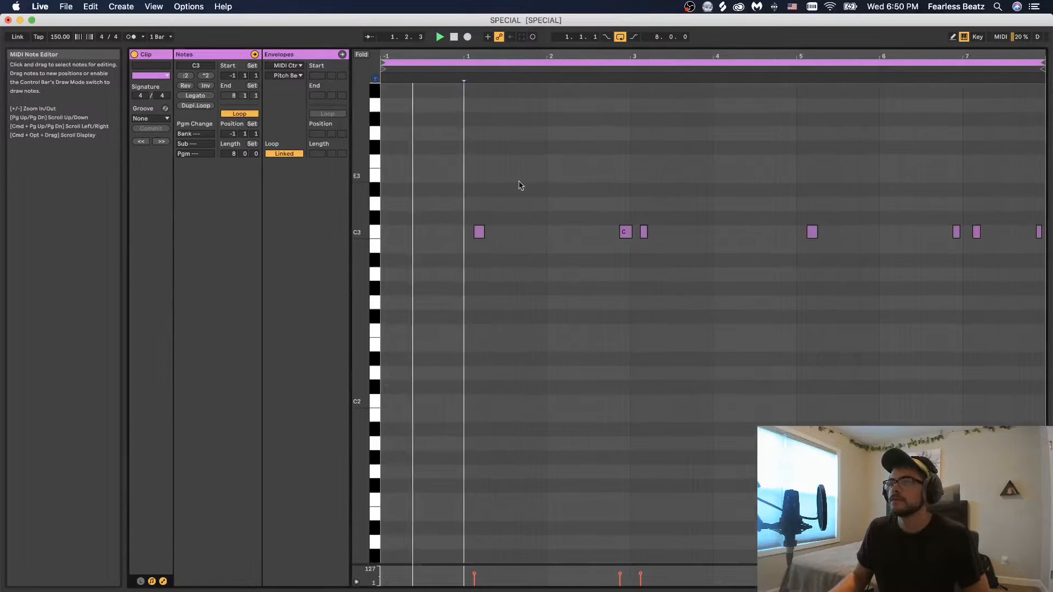
Shift the four C3 notes in the percussion clip half a beat earlier and extend their ends
left_click_drag(443, 181, 1047, 550)
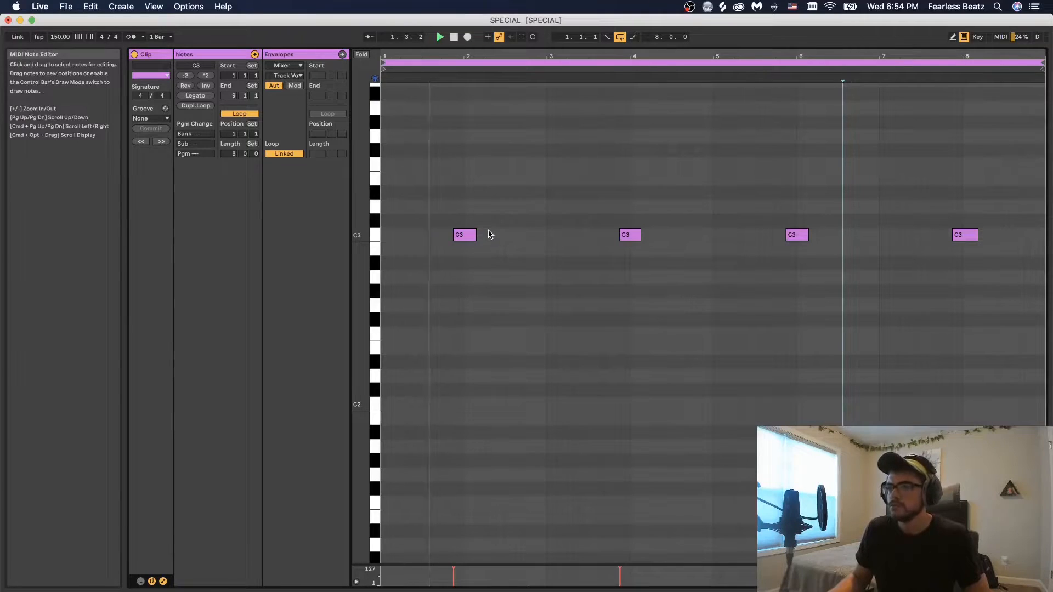
key("super+a")
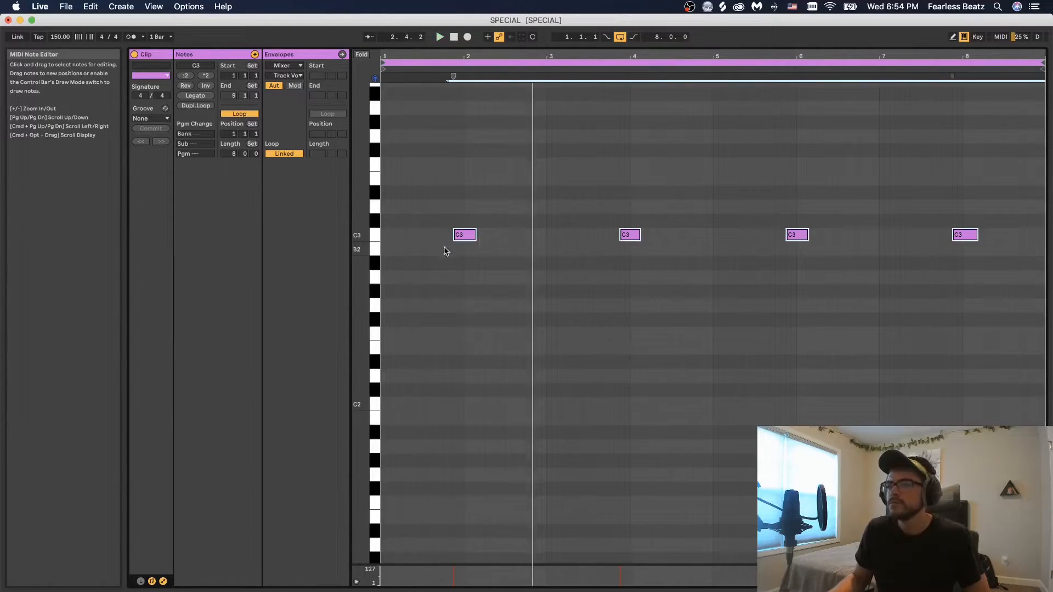
left_click_drag(458, 235, 448, 237)
left_click(495, 303)
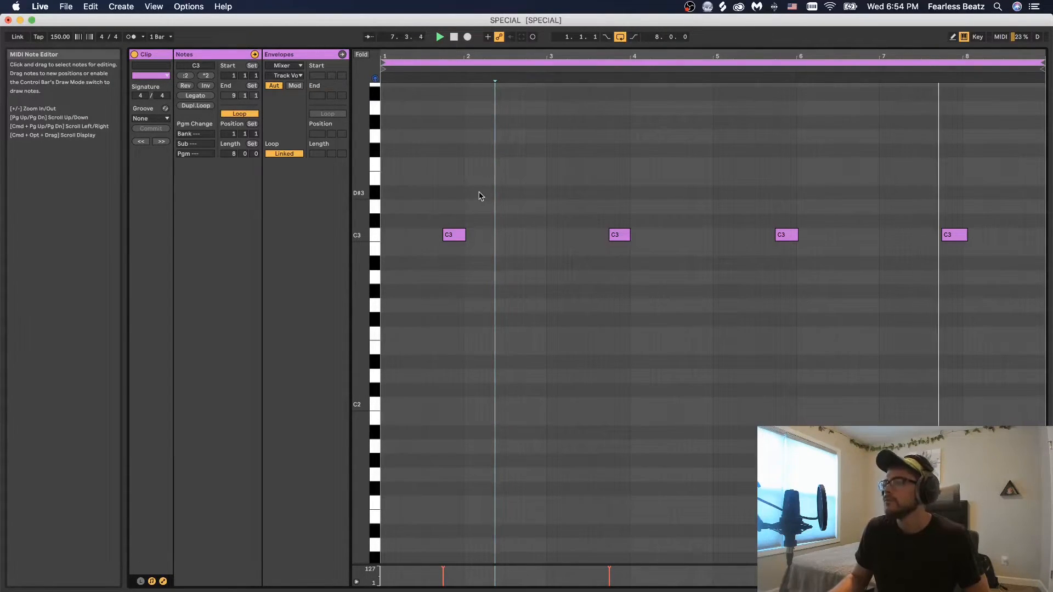
left_click_drag(428, 192, 987, 237)
left_click_drag(469, 237, 510, 238)
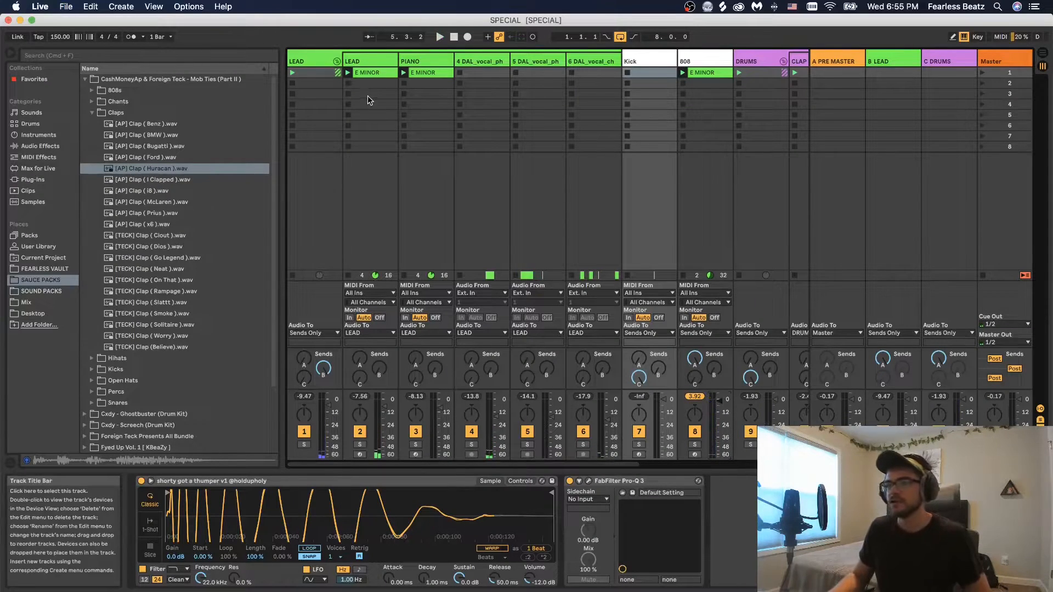
Duplicate the eight-bar loop across all tracks in the arrangement until it reaches bar 49
key("Tab")
left_click_drag(366, 351, 275, 141)
key("super+d")
key("super+d")
key("super+d")
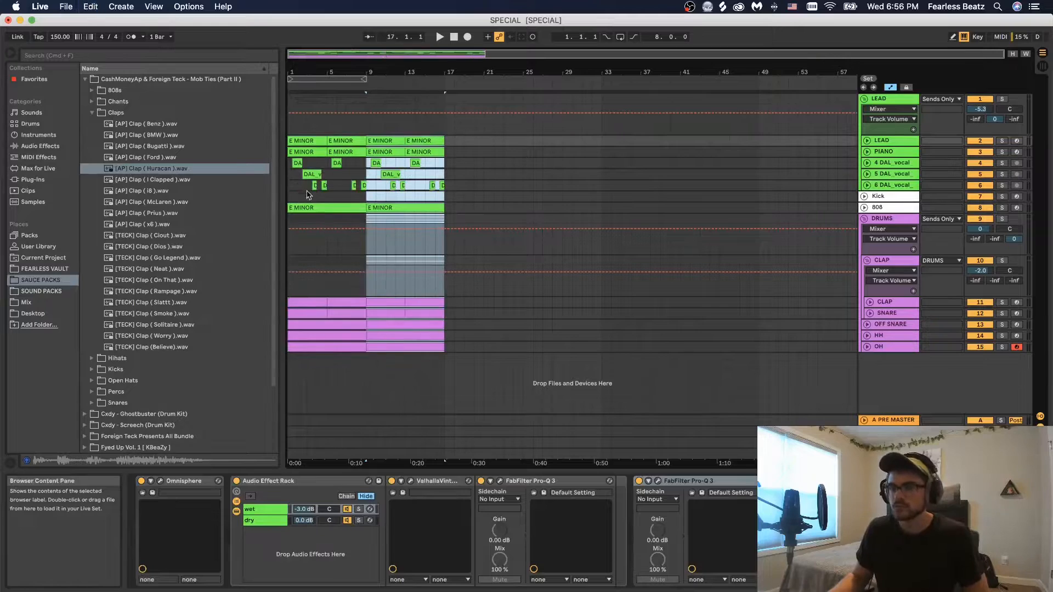
key("super+d")
key("super+d")
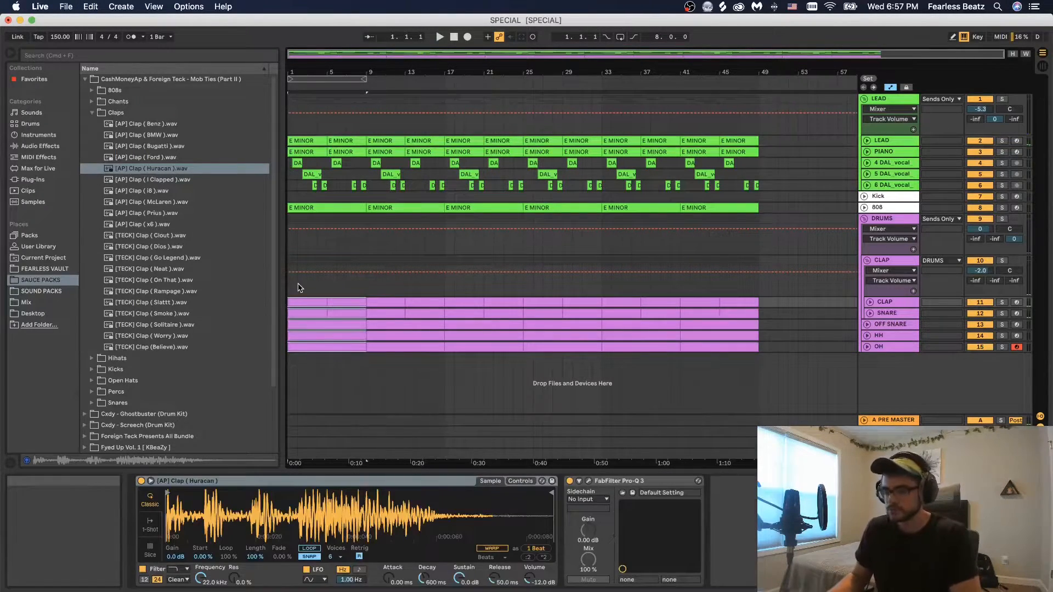
Delete the CLAP, SNARE, OFF SNARE, HH and OH clips from bars 1–8
left_click(298, 302)
left_click(329, 347, "shift")
key("Delete")
Delete the 808, PIANO and vocal clips from bars 1–8, keeping only the LEAD clips for the intro
left_click(362, 211)
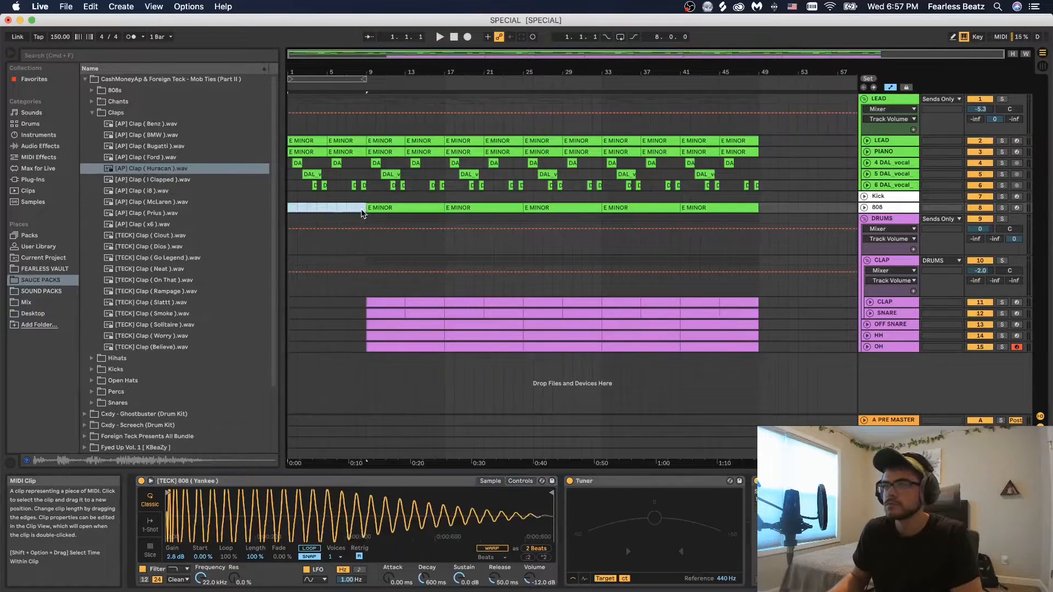
left_click_drag(365, 196, 285, 152)
key("Delete")
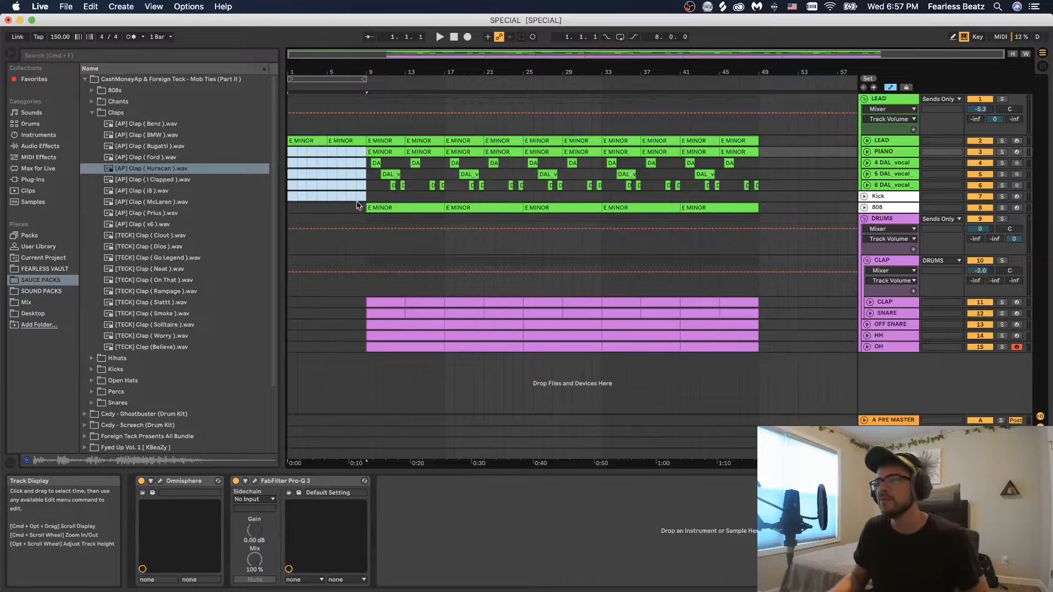
left_click(313, 143)
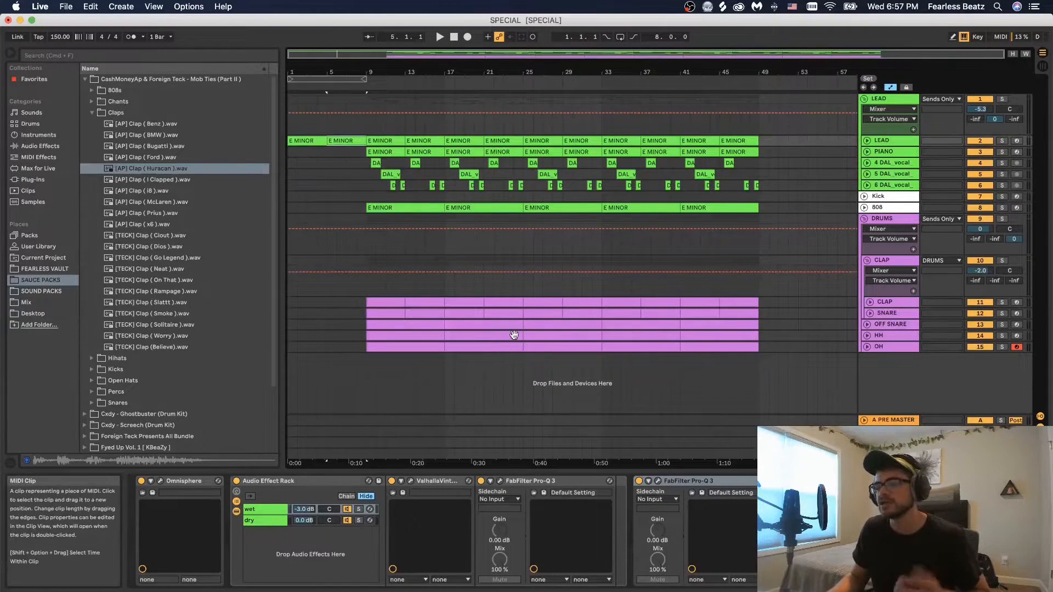
Delete the HH clip from bars 25–32 and the vocal clips from bars 17–32
left_click(545, 336)
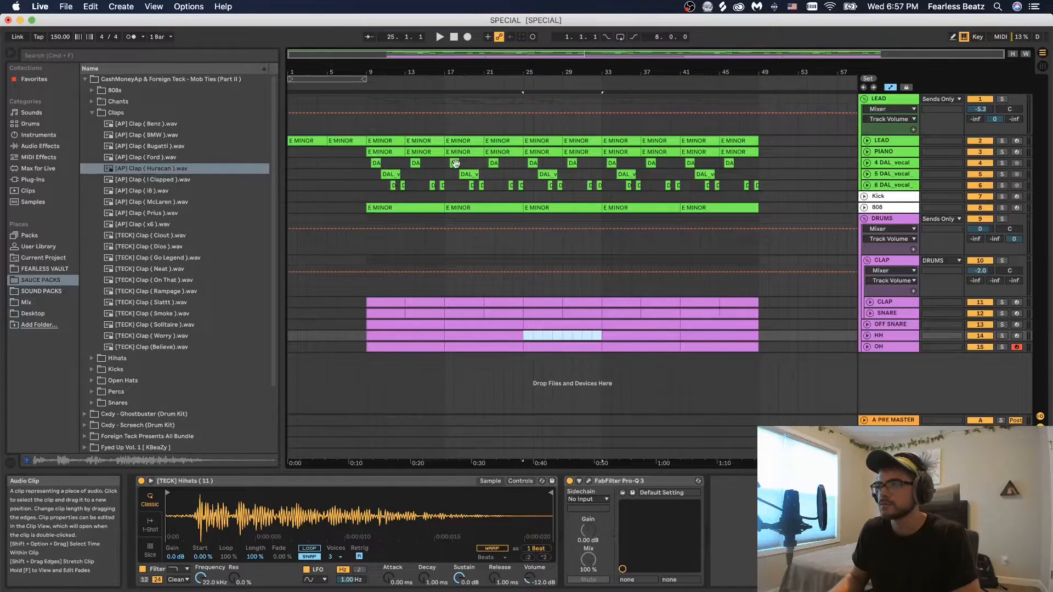
left_click_drag(445, 163, 600, 196)
key("Delete")
Delete the two PIANO clips spanning bars 25–32
left_click(538, 150)
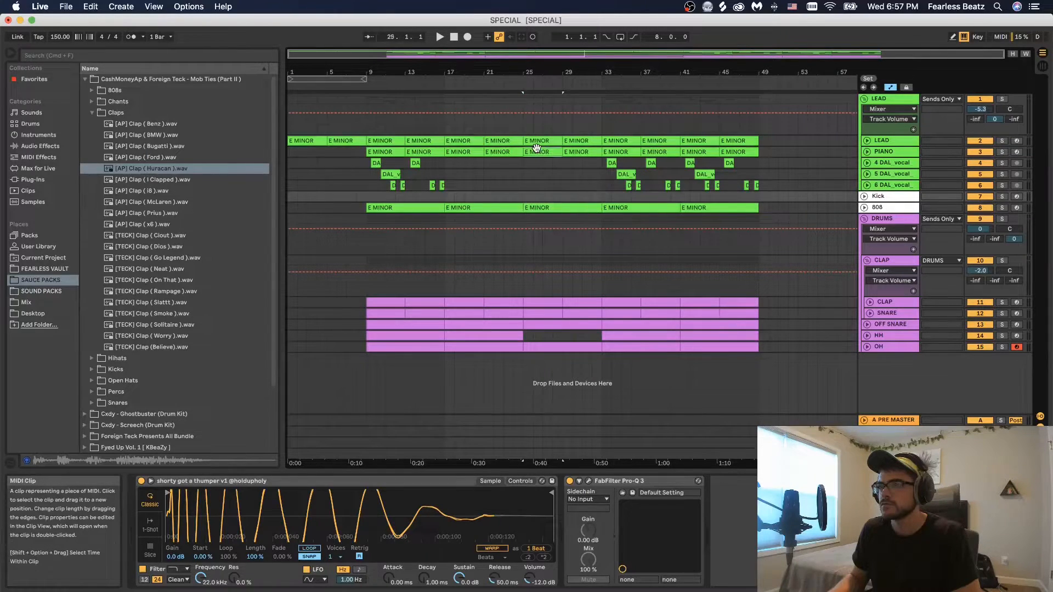
key("Delete")
left_click(577, 151)
key("Delete")
left_click(603, 174)
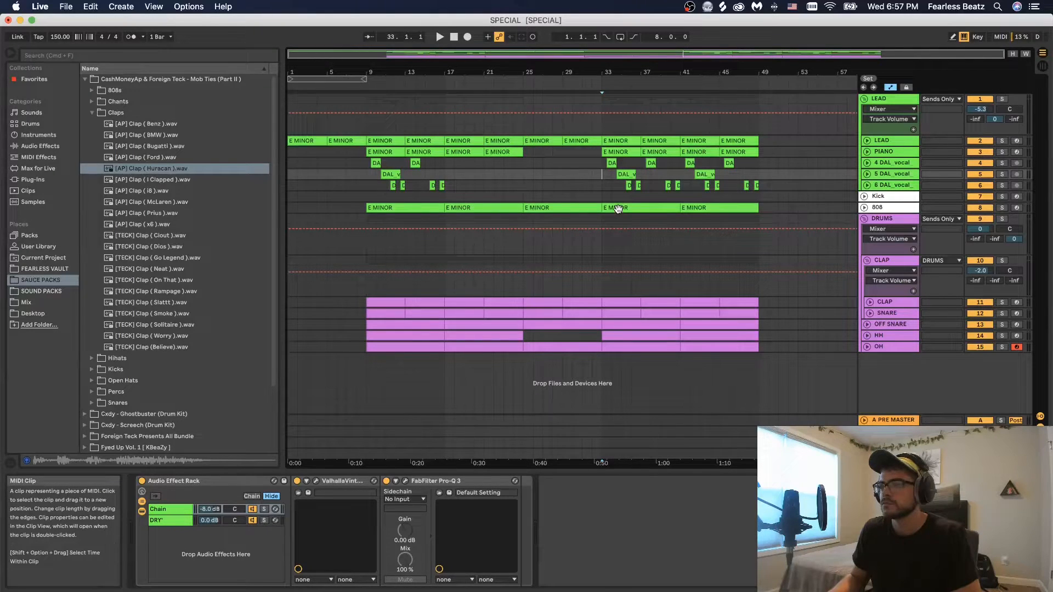
Delete the 808 part from bars 33–36 and the CLAP, SNARE, OFF SNARE, HH and OH parts from bars 41–44
left_click(603, 207)
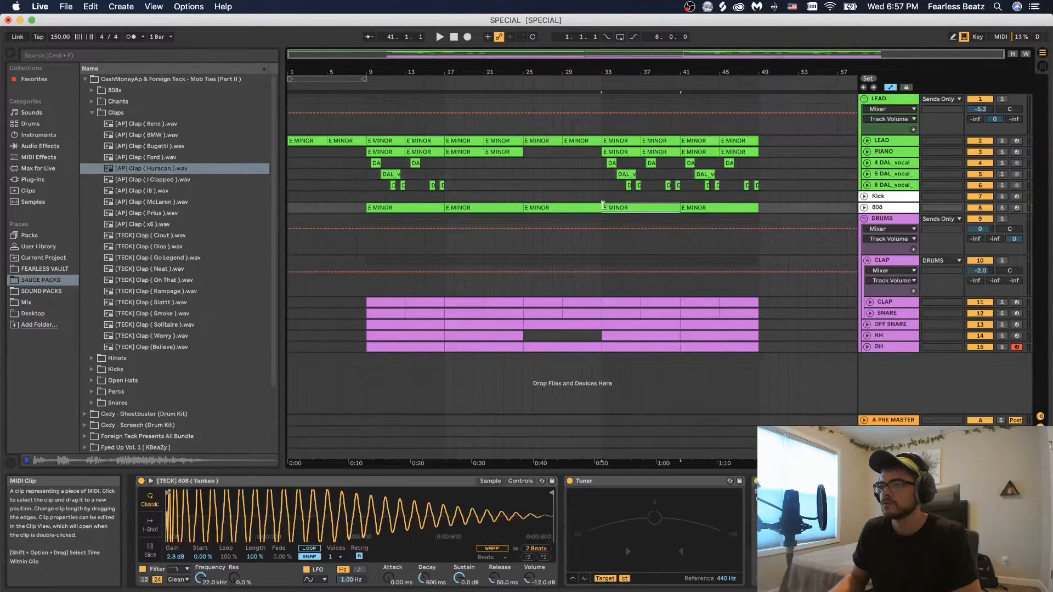
left_click_drag(645, 207, 640, 208)
left_click_drag(700, 305, 708, 346)
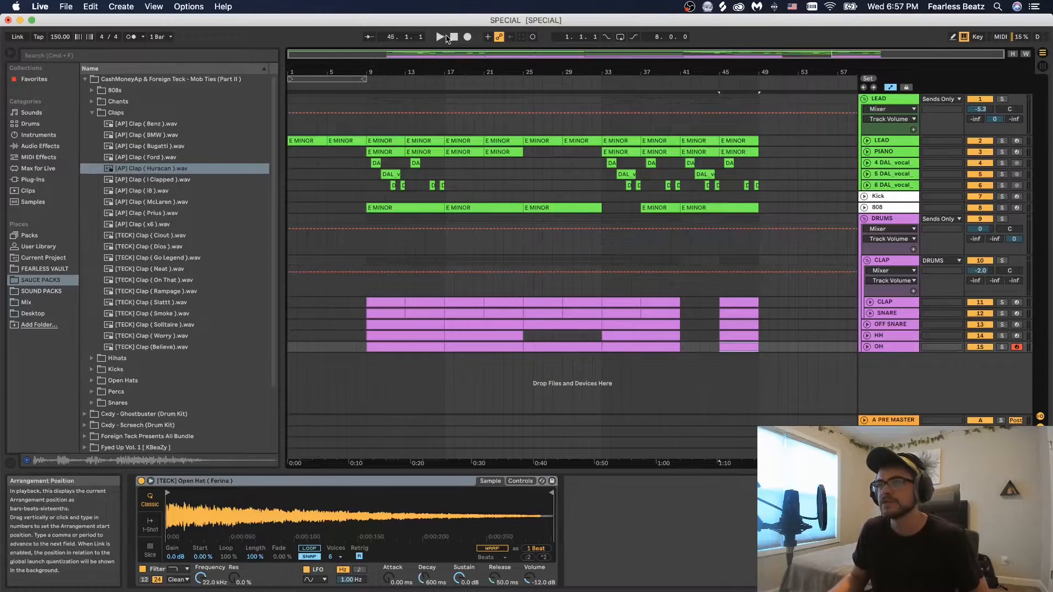
Play the arrangement from the start and check the notes of the OH clip at bars 25–32
left_click(443, 37)
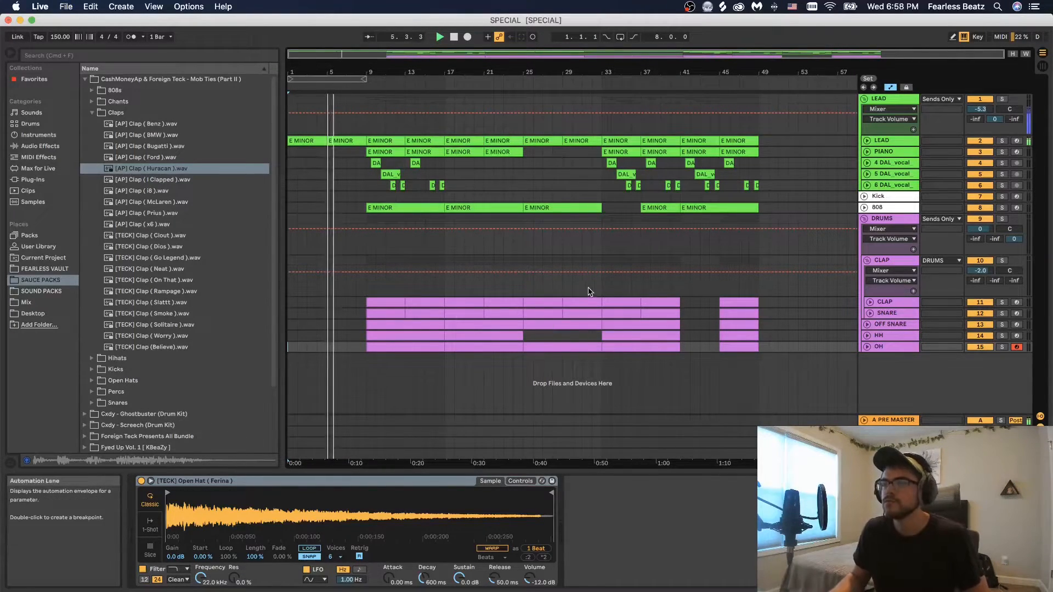
left_click(889, 443)
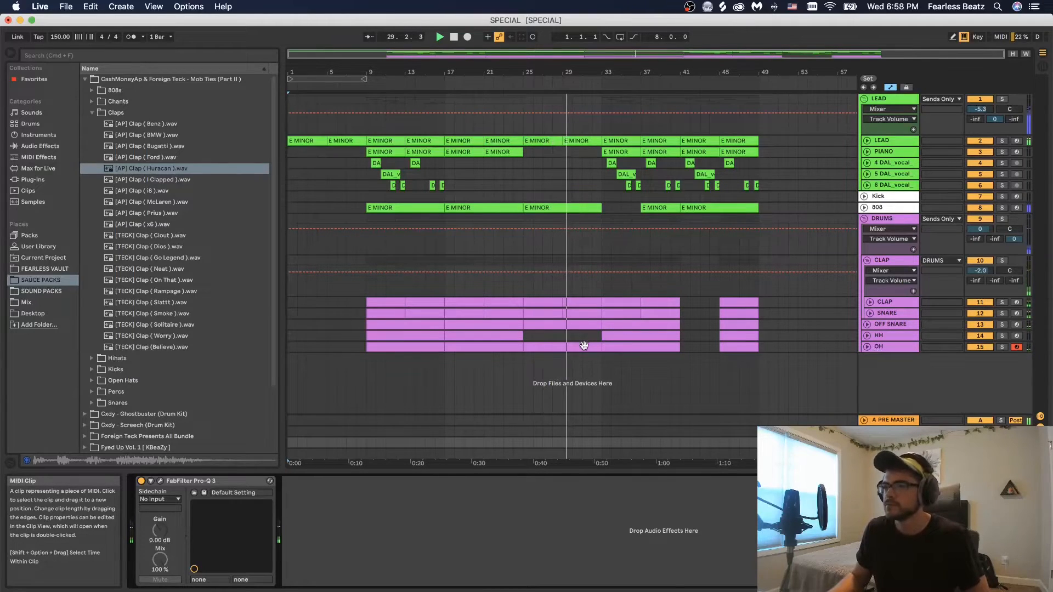
double_click(622, 324)
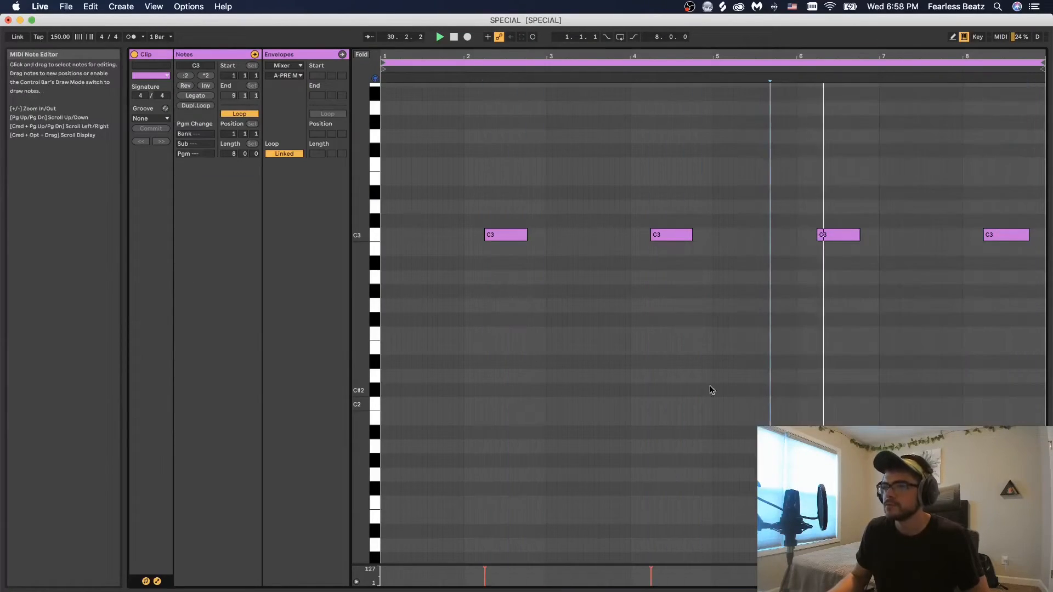
left_click(712, 367)
key("shift+Tab")
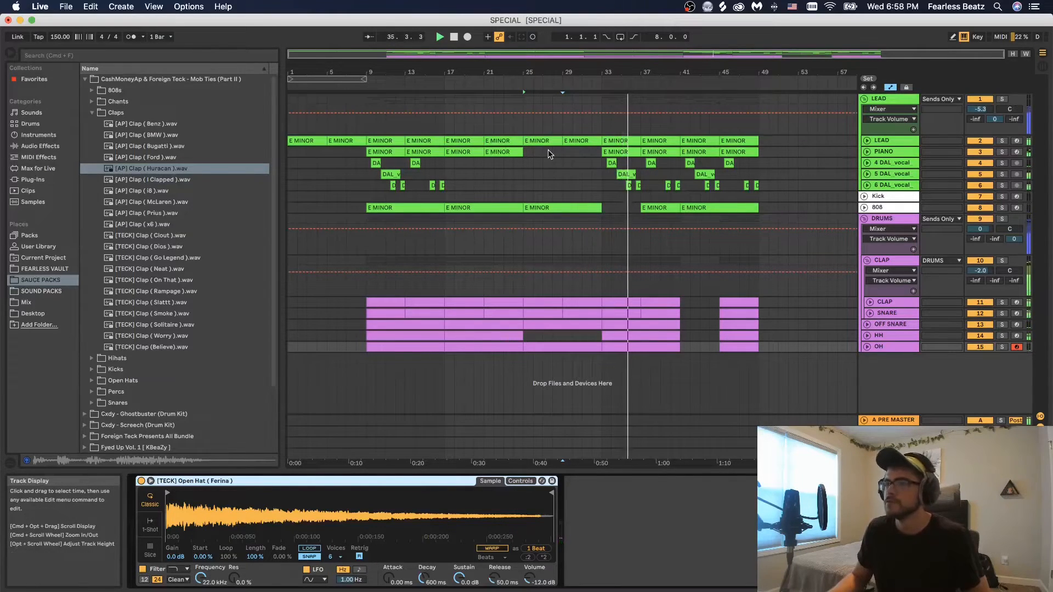
Copy the LEAD clip from bars 5–8 to bars 49–52 and 53–56 to extend the melody
left_click_drag(340, 137, 784, 141)
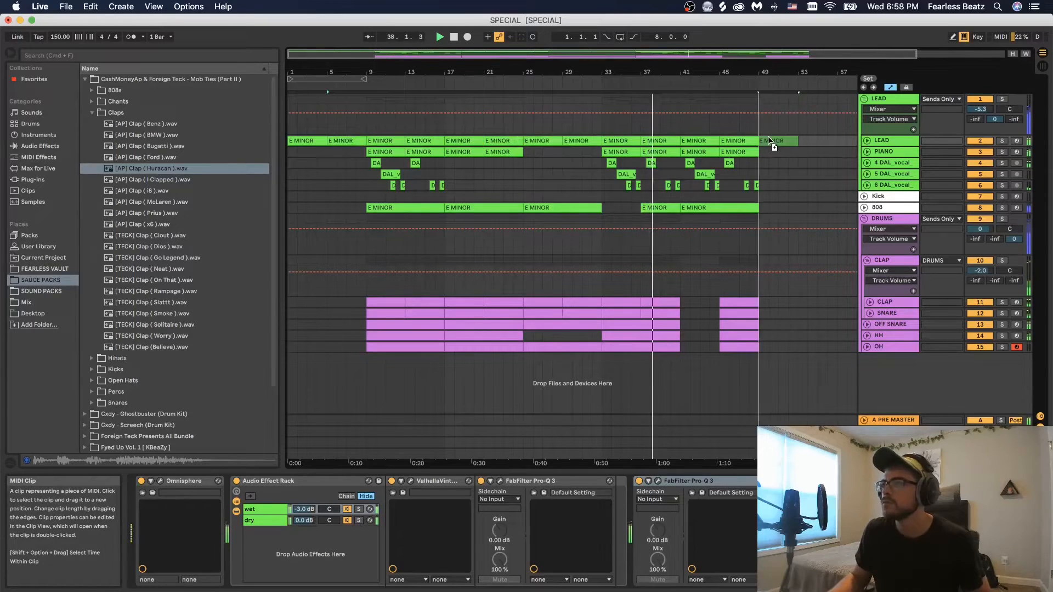
left_click_drag(349, 138, 821, 140)
left_click_drag(715, 75, 715, 61)
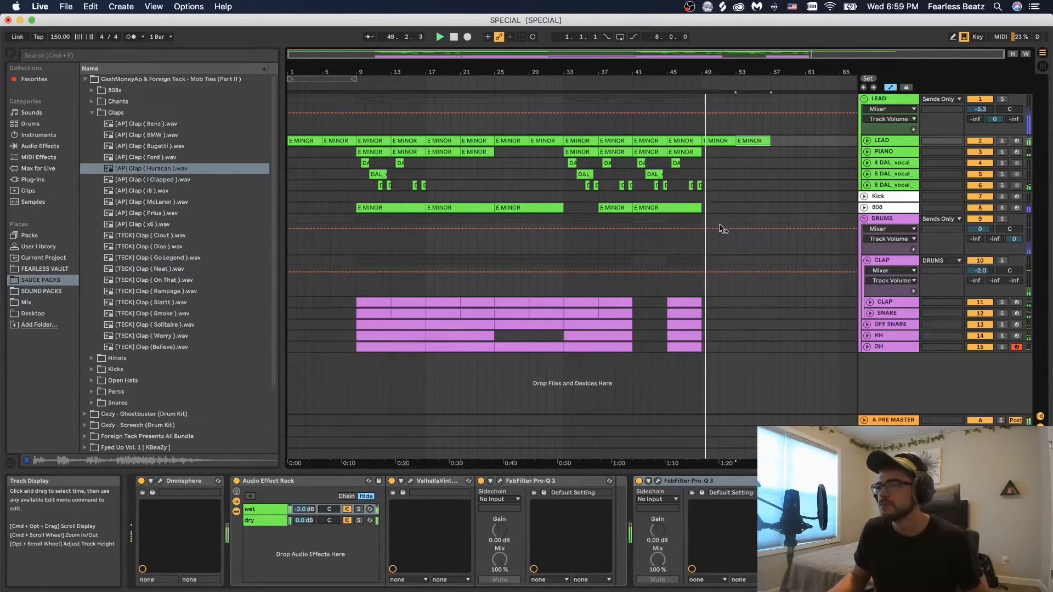
Duplicate bars 9–56 across the lead, piano, vocal, 808 and drum tracks so the section repeats from bar 57
left_click_drag(359, 154, 771, 359)
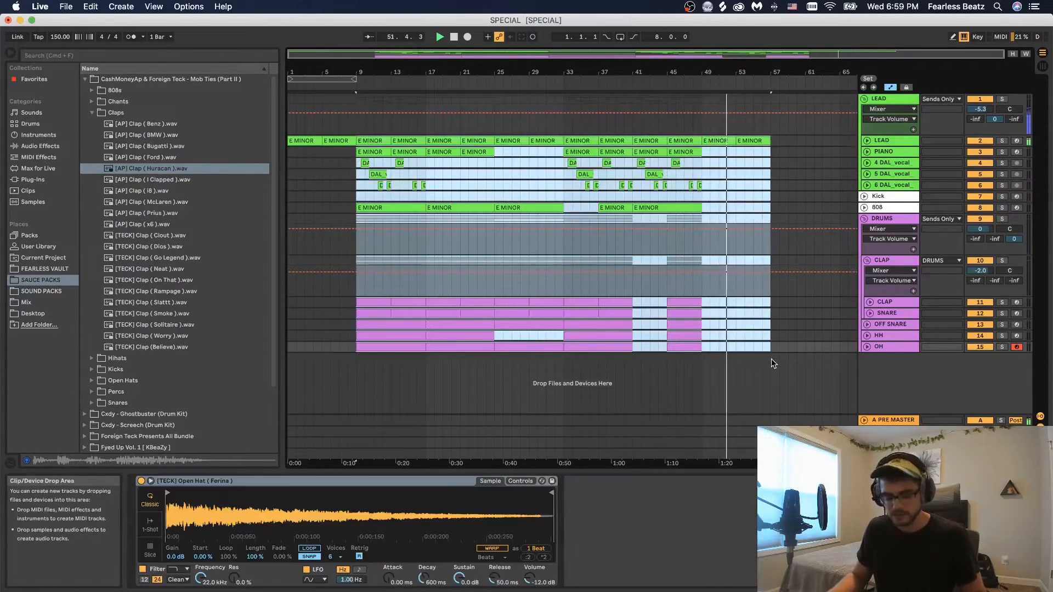
key("super+d")
left_click_drag(686, 72, 681, 54)
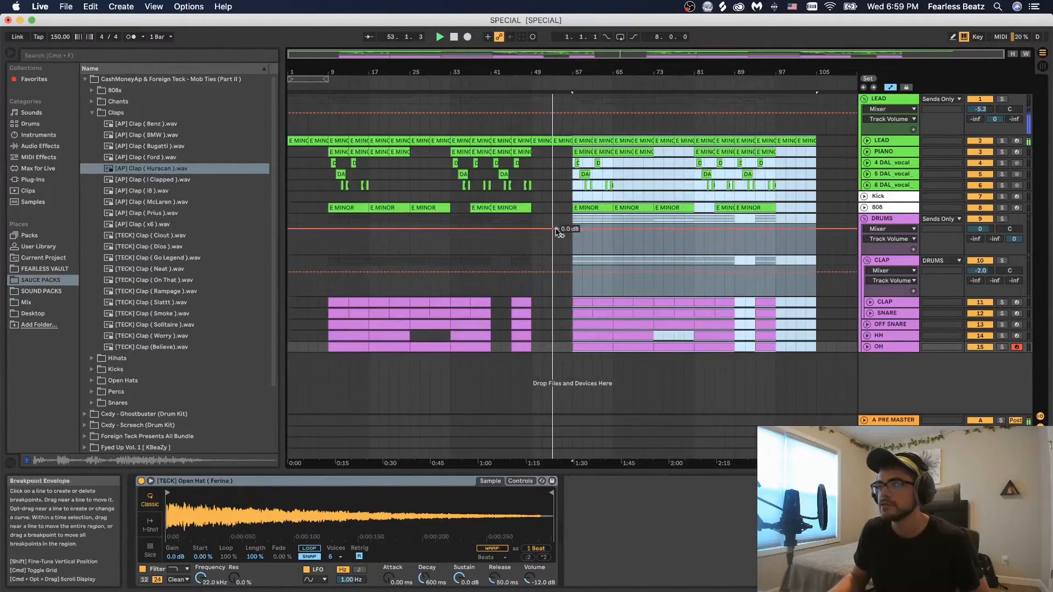
left_click(569, 347)
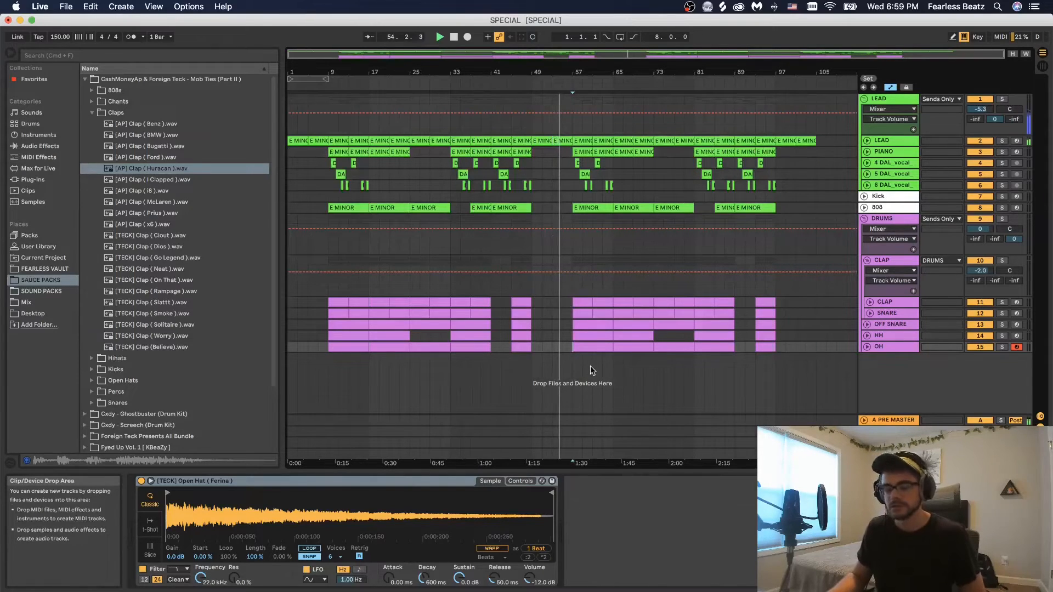